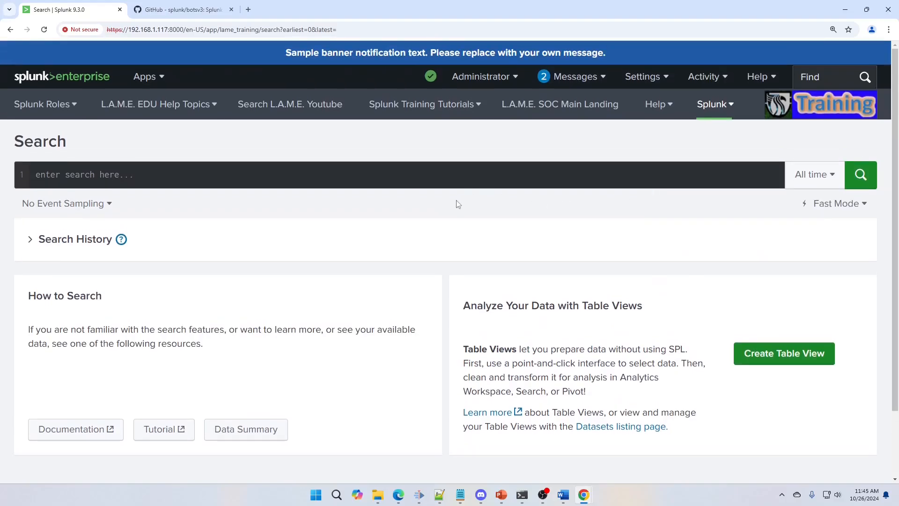
# Step: Search the botsv3 index over all time for events containing "error", "failed" or "failure"
pyautogui.click(354, 174)
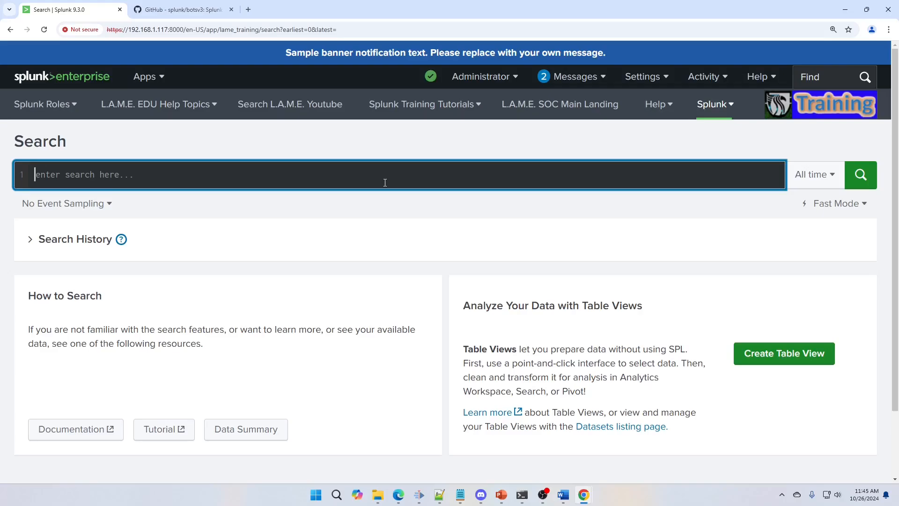
pyautogui.write('index=botsv3')
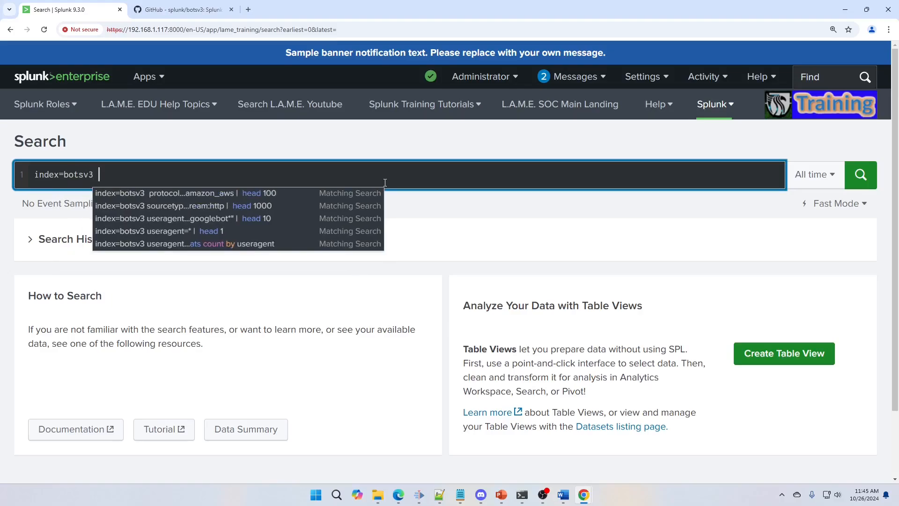
pyautogui.write(' "error" ')
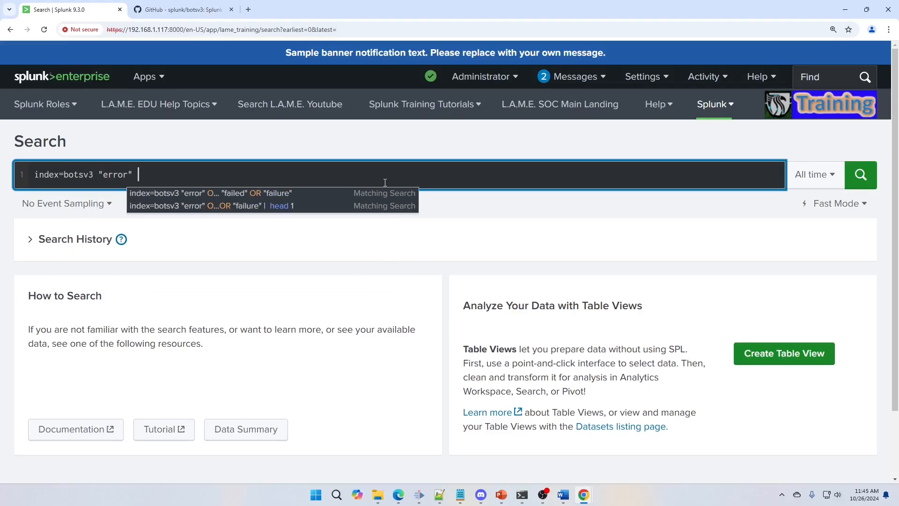
pyautogui.write('OR')
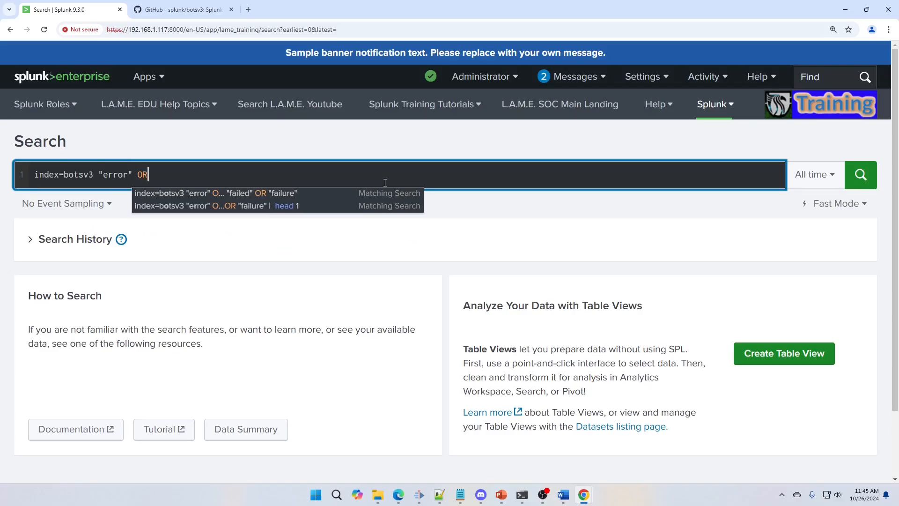
pyautogui.write(' "failed" O')
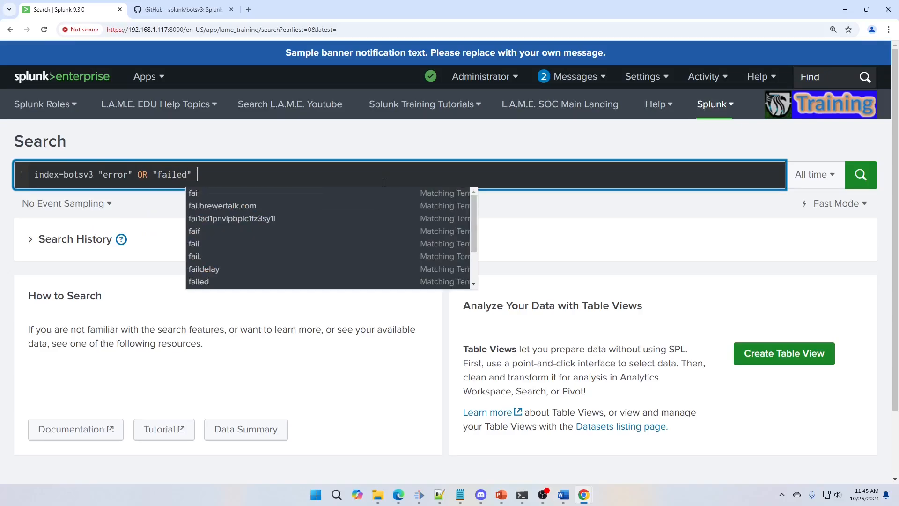
pyautogui.write('R ')
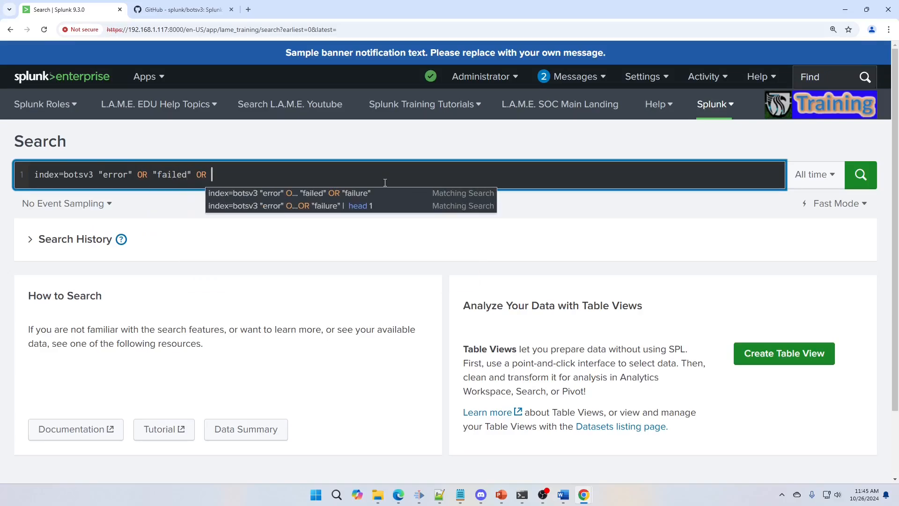
pyautogui.write('"failure")')
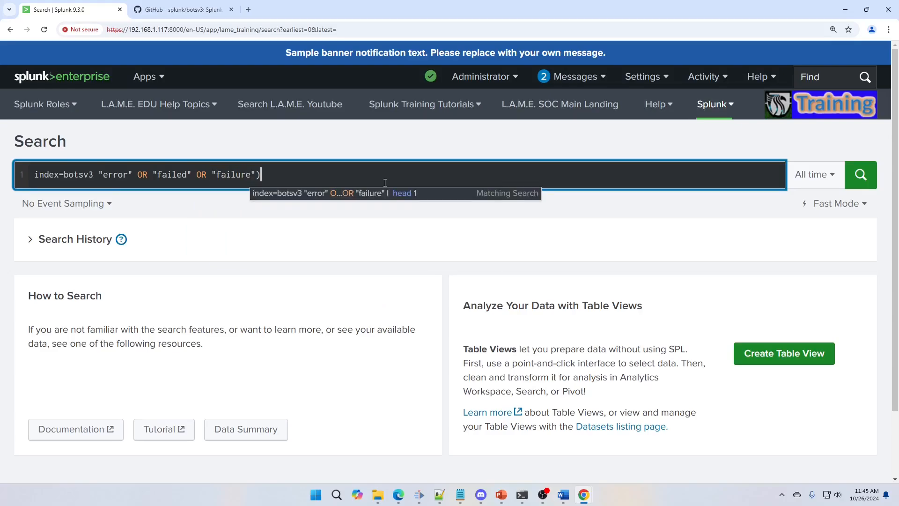
pyautogui.press('Left')
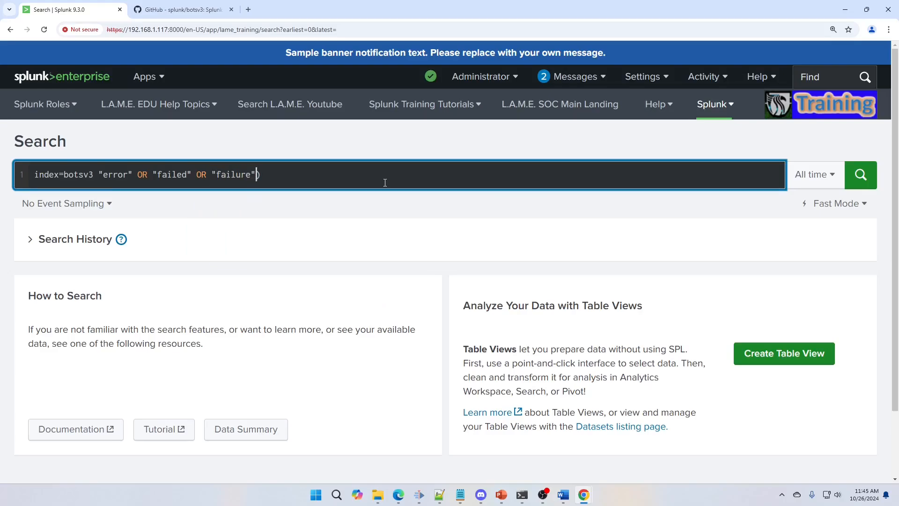
pyautogui.press('Left')
pyautogui.press('Left')
pyautogui.press('Left')
pyautogui.press('Left')
pyautogui.press('Left')
pyautogui.press('Left')
pyautogui.press('Left')
pyautogui.press('Left')
pyautogui.press('Left')
pyautogui.press('Left')
pyautogui.press('Left')
pyautogui.press('Left')
pyautogui.write('(')
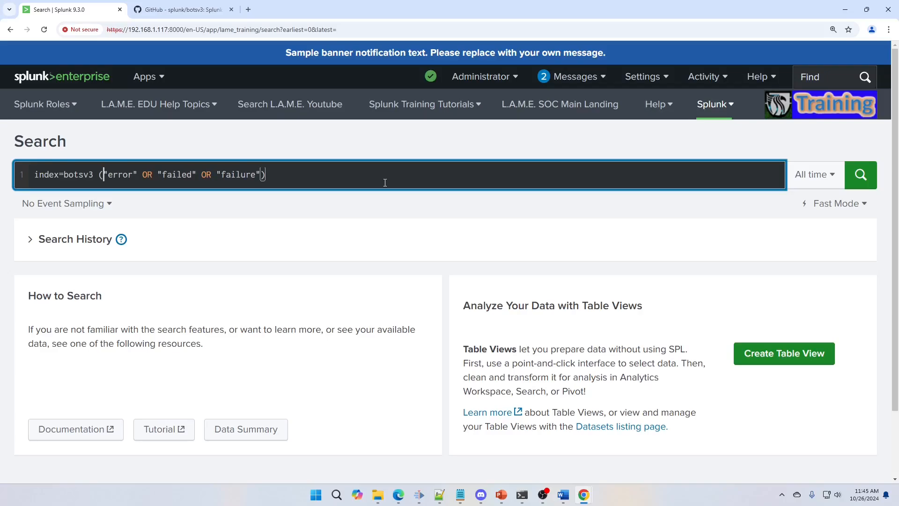
pyautogui.click(870, 183)
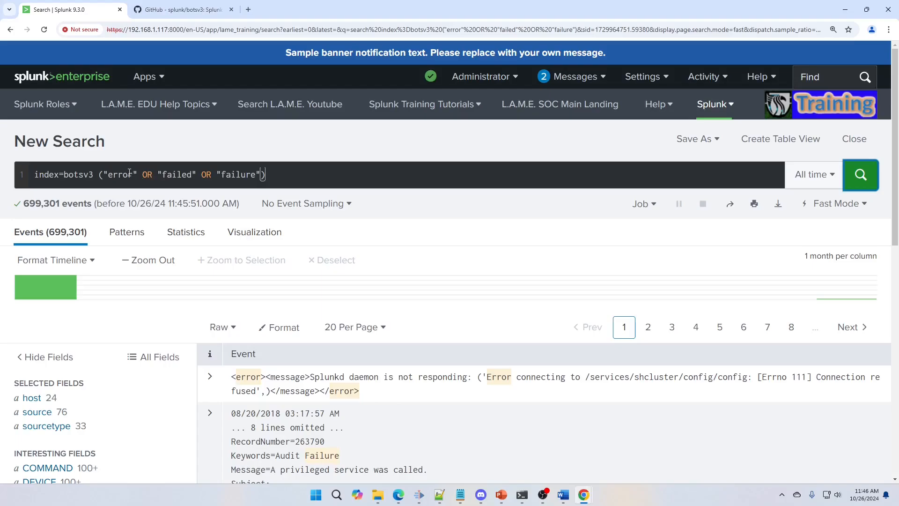
# Step: Expand the first matching event and examine its field values
pyautogui.doubleClick(148, 174)
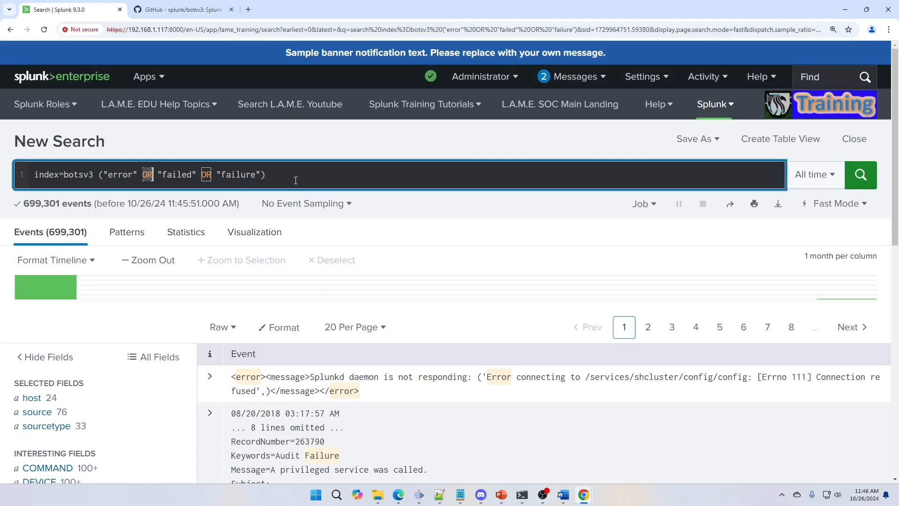
pyautogui.scroll(-5, 401, 288)
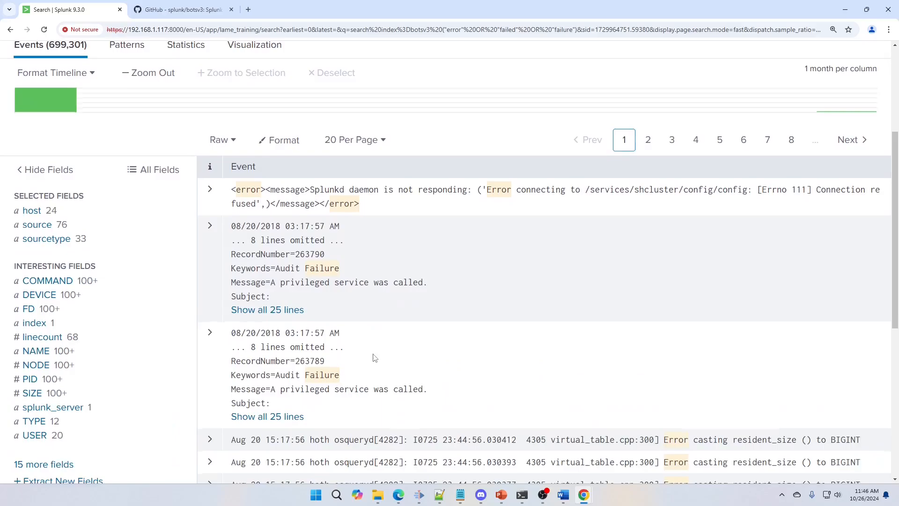
pyautogui.scroll(3, 365, 318)
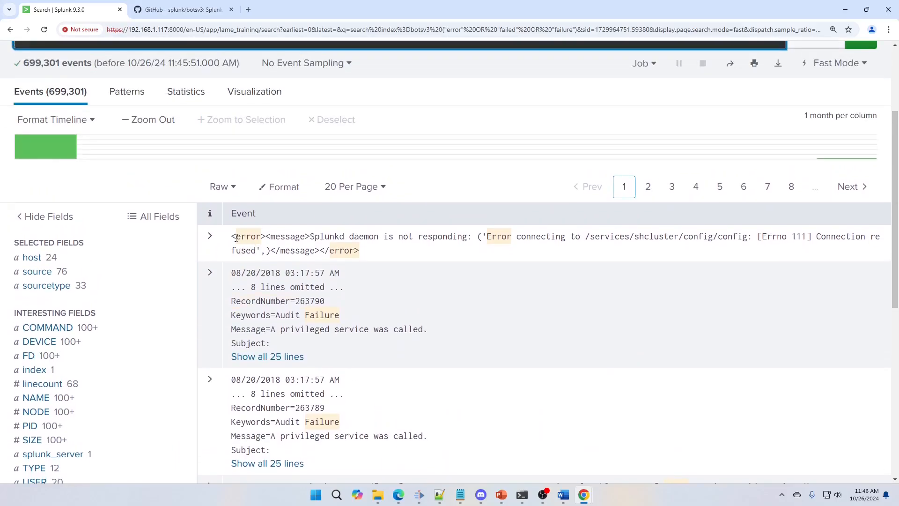
pyautogui.click(210, 237)
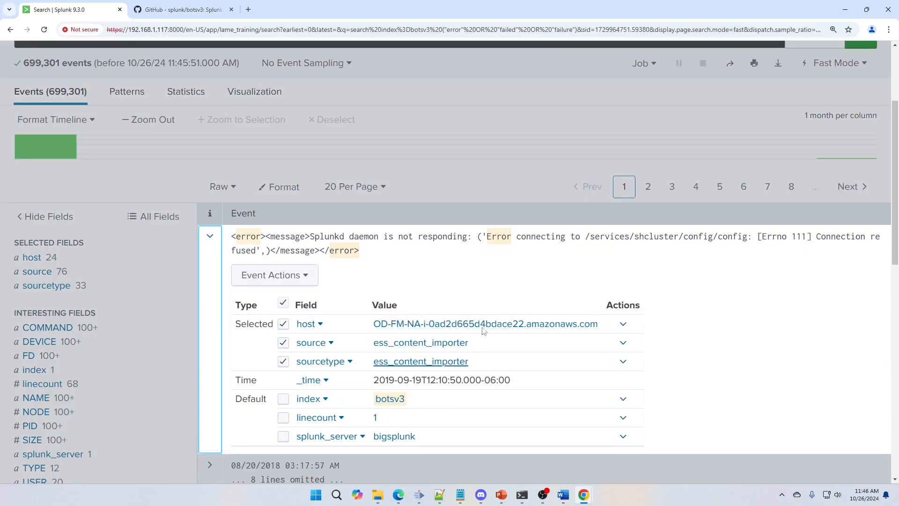
pyautogui.scroll(3, 118, 79)
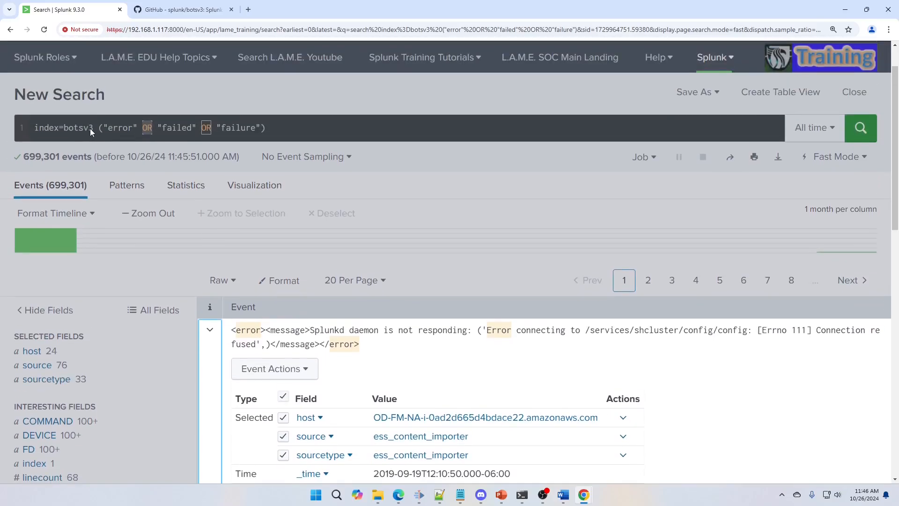
pyautogui.scroll(-2, 470, 363)
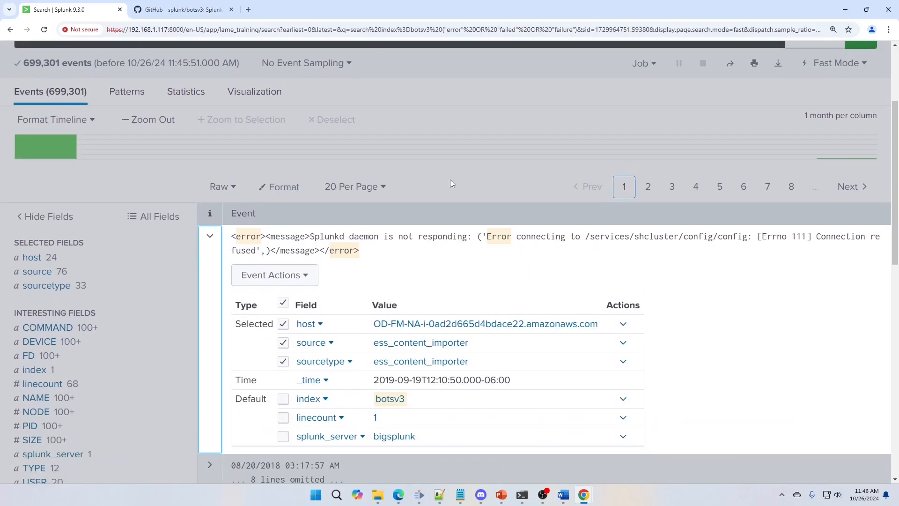
pyautogui.scroll(3, 442, 262)
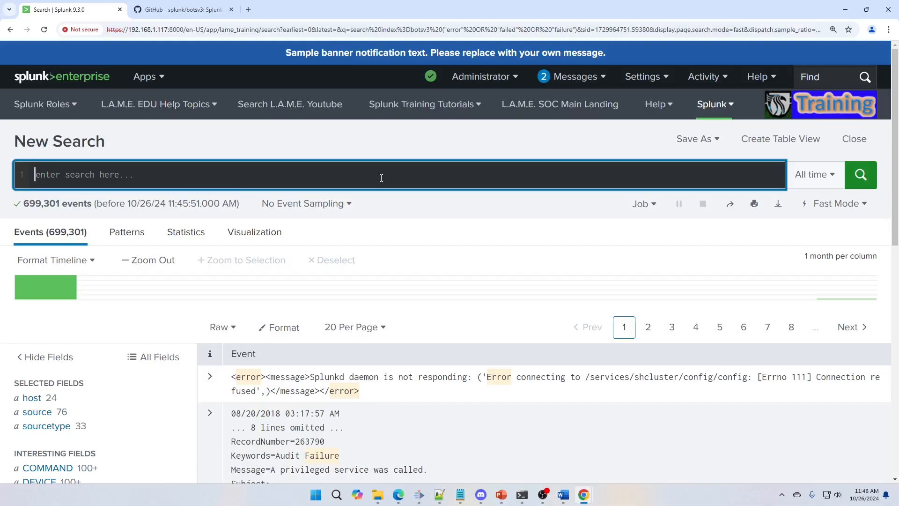
# Step: Run a new search of the botsv3 index for events with src_ip="172.16.0.178"
pyautogui.write('index=b')
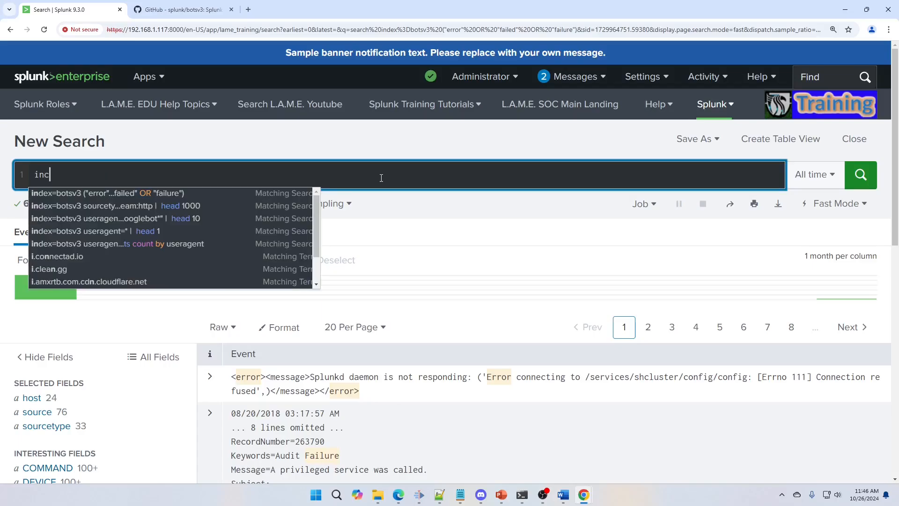
pyautogui.write('ots')
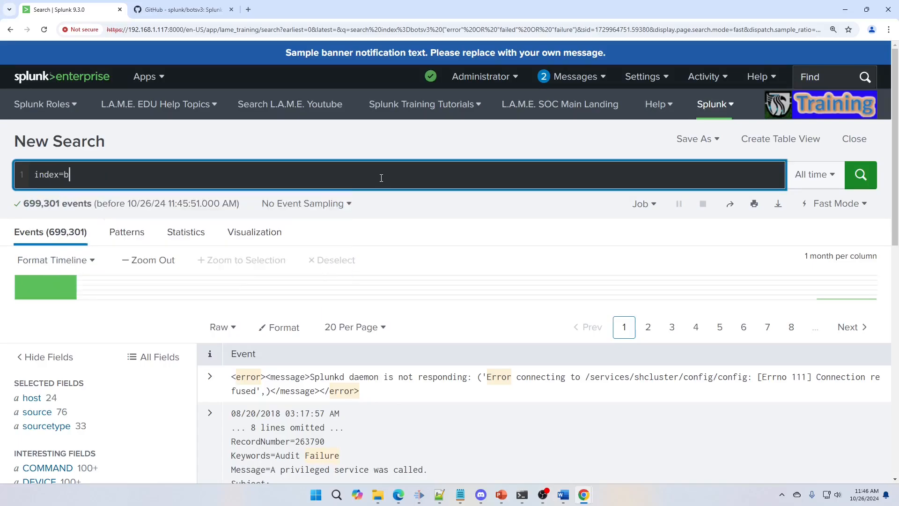
pyautogui.write('v3')
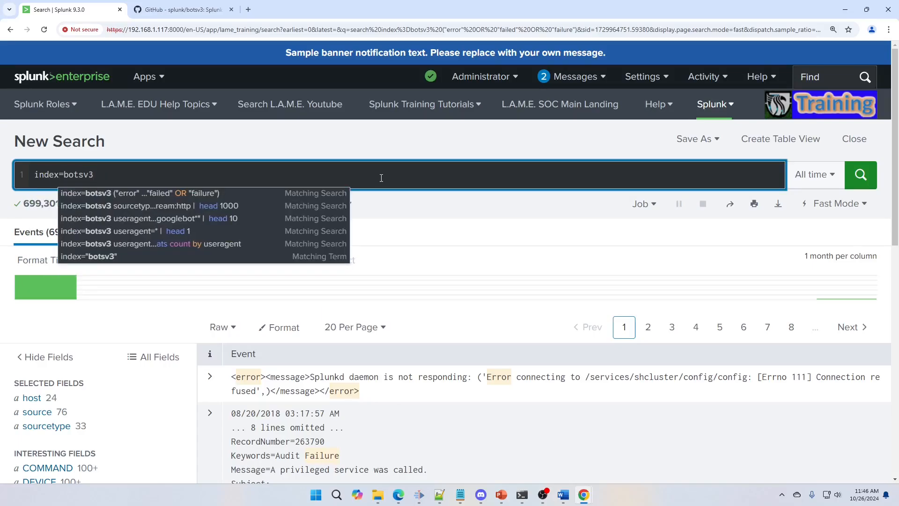
pyautogui.write(' src_ip')
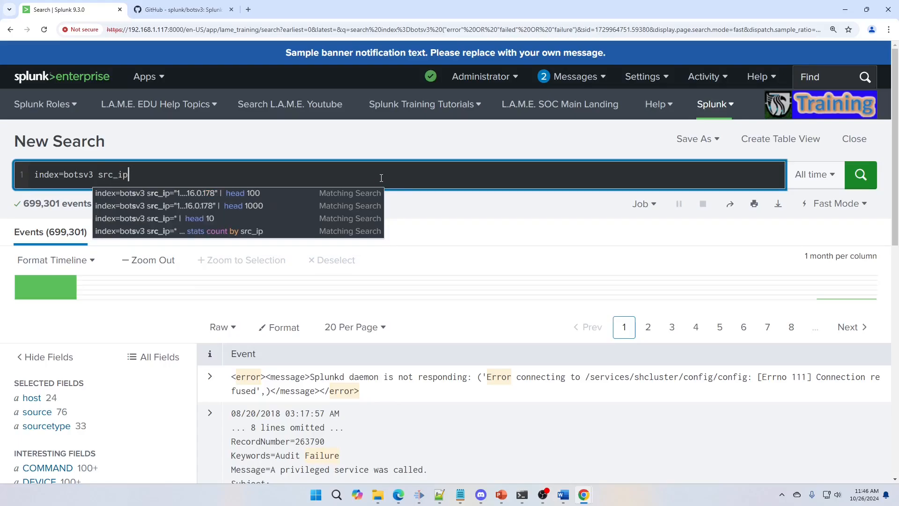
pyautogui.write('"172.16.')
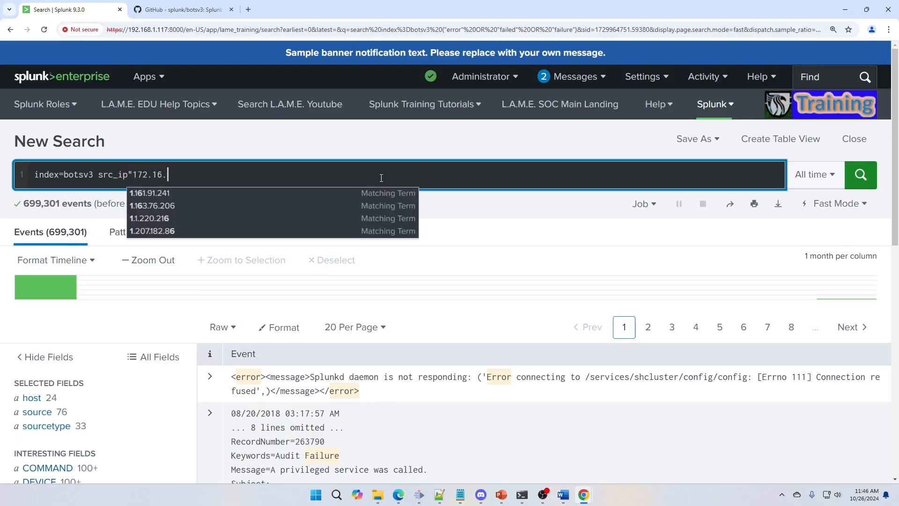
pyautogui.write('0.178"')
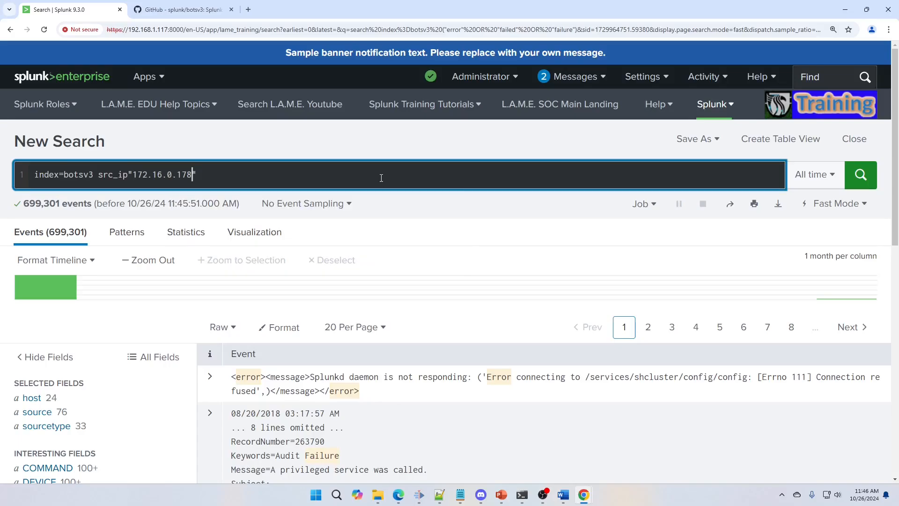
pyautogui.press('Left')
pyautogui.press('Left')
pyautogui.press('Left')
pyautogui.press('Left')
pyautogui.press('Left')
pyautogui.write('=')
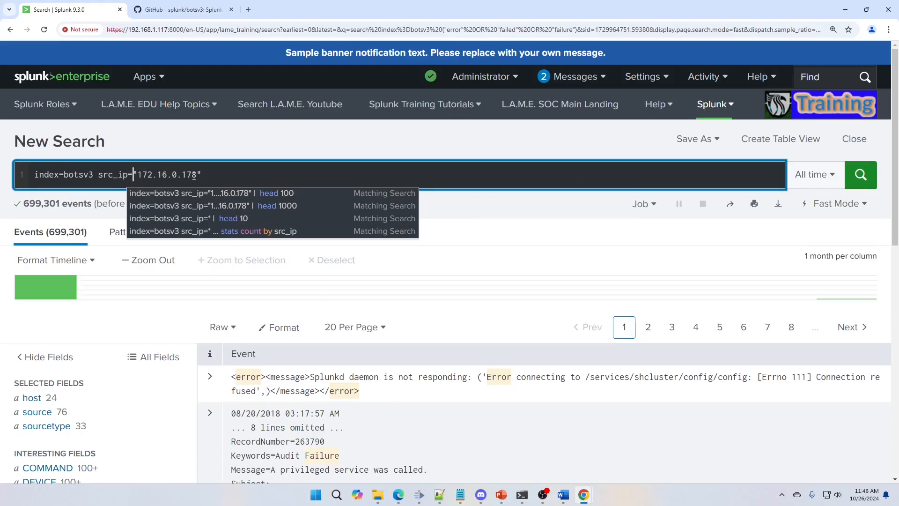
pyautogui.moveTo(134, 175); pyautogui.dragTo(99, 175)
pyautogui.press('BackSpace')
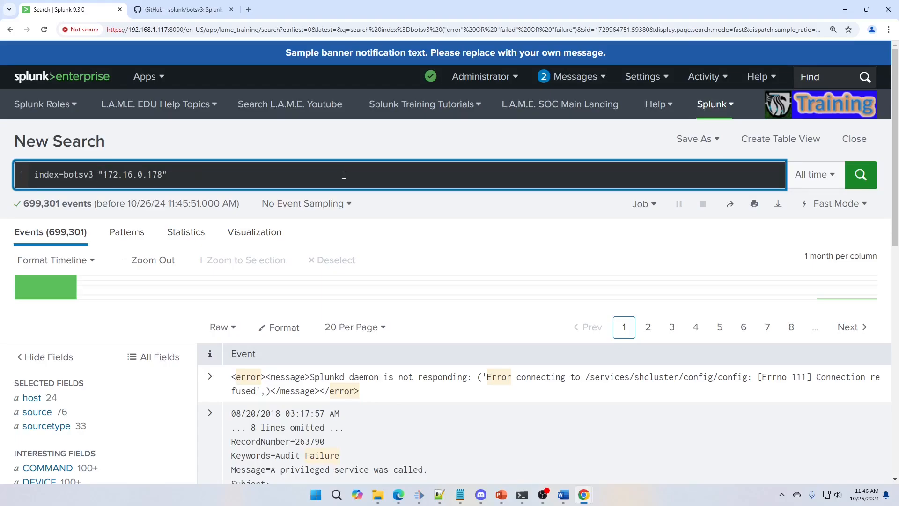
pyautogui.write('src_ip=')
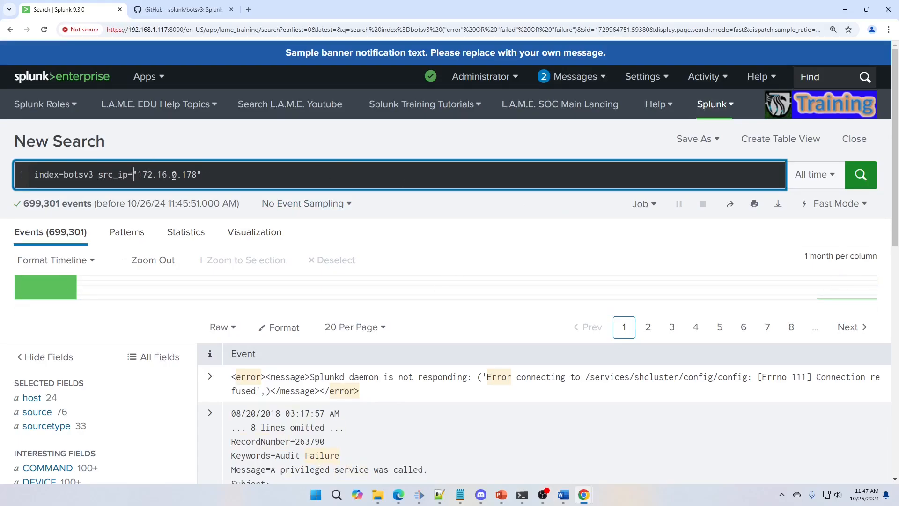
pyautogui.click(864, 180)
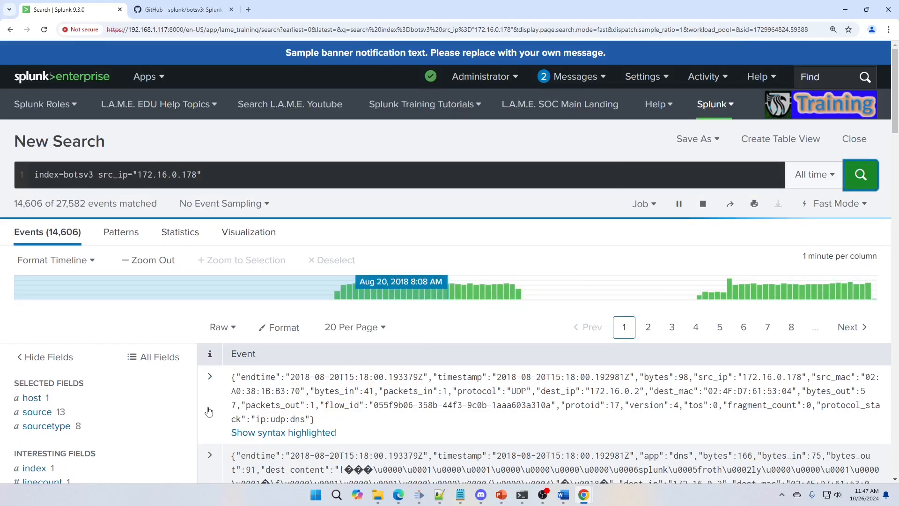
# Step: Expand the first event from 172.16.0.178 to examine its fields, then collapse it
pyautogui.click(208, 412)
pyautogui.scroll(-6, 333, 423)
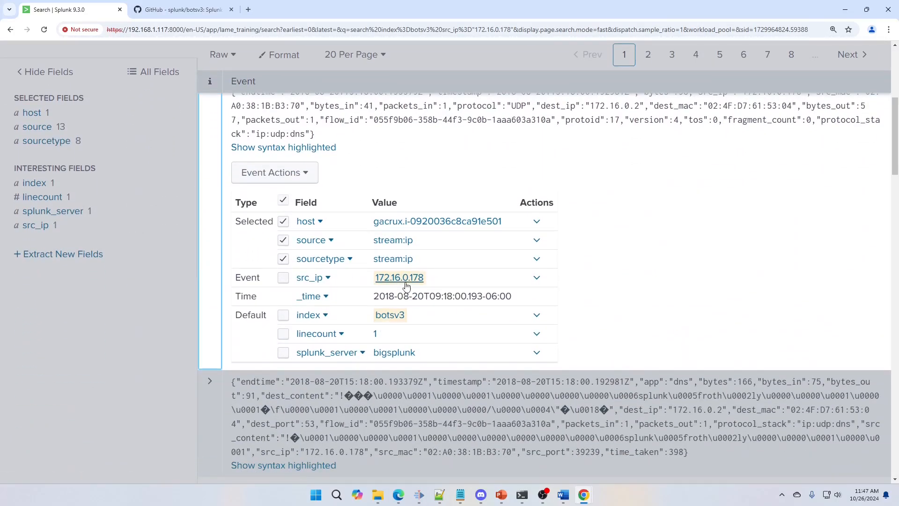
pyautogui.scroll(2, 420, 285)
pyautogui.scroll(-3, 338, 259)
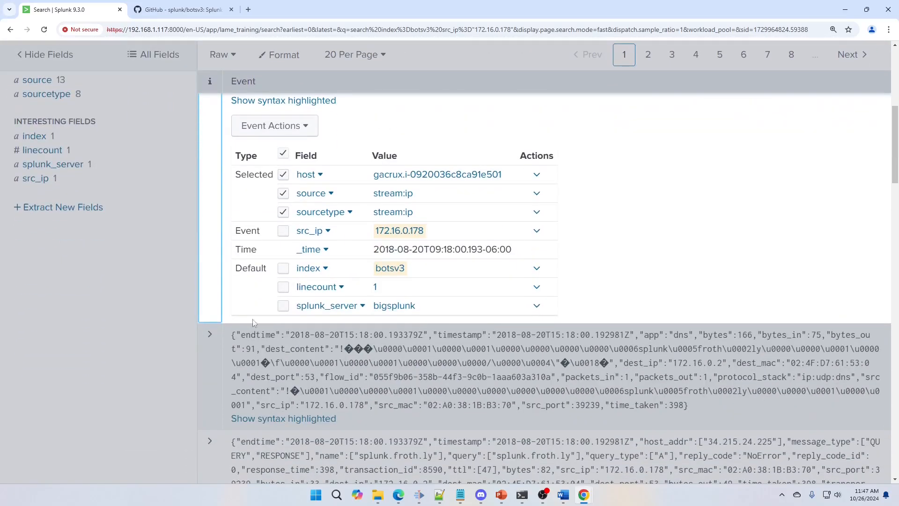
pyautogui.click(206, 373)
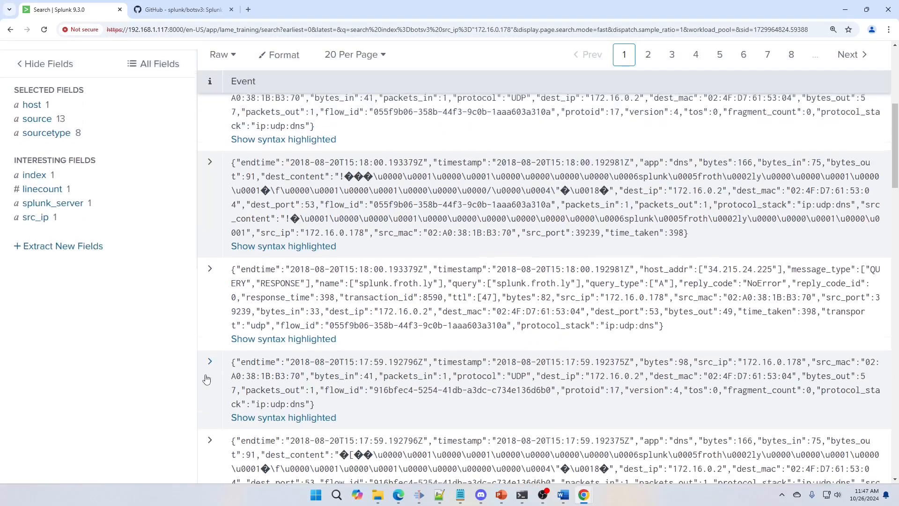
# Step: Expand a DNS event from 172.16.0.178 and scroll through the surrounding events' details
pyautogui.scroll(-4, 220, 356)
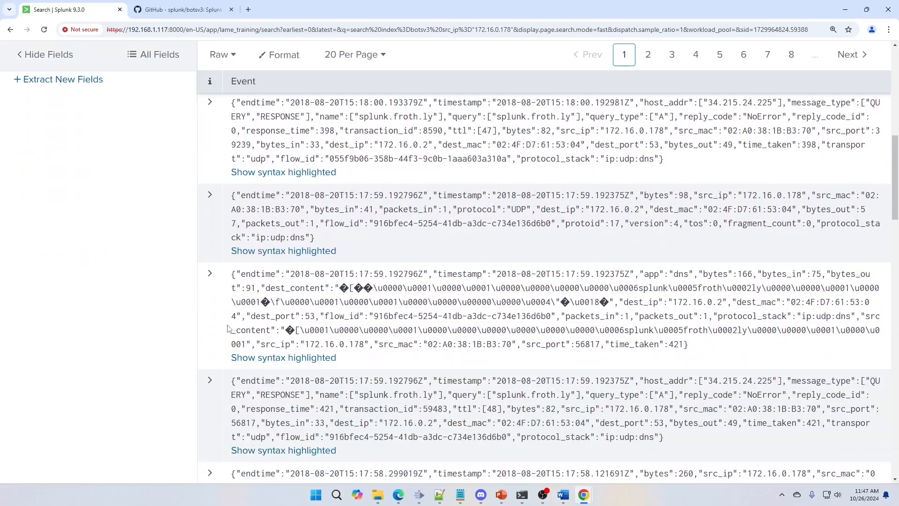
pyautogui.click(215, 321)
pyautogui.scroll(-3, 227, 334)
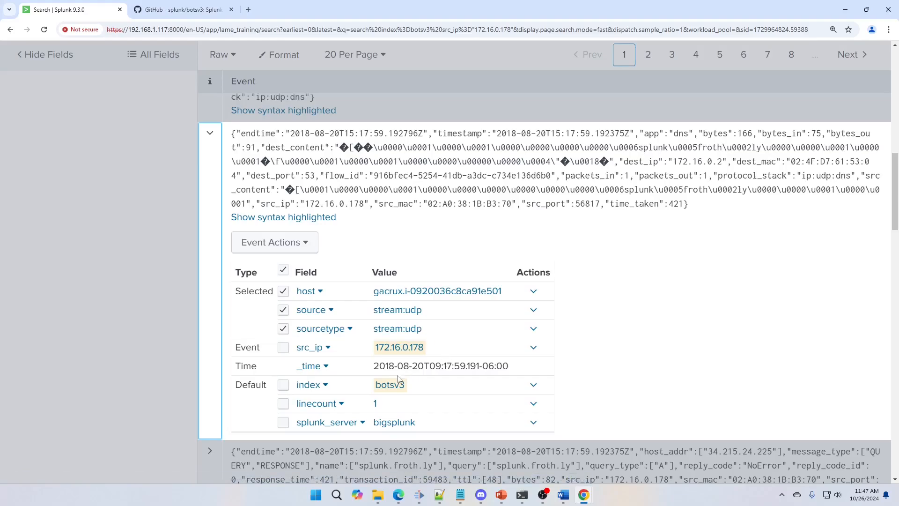
pyautogui.scroll(-1, 382, 401)
pyautogui.scroll(-2, 382, 402)
pyautogui.scroll(10, 414, 384)
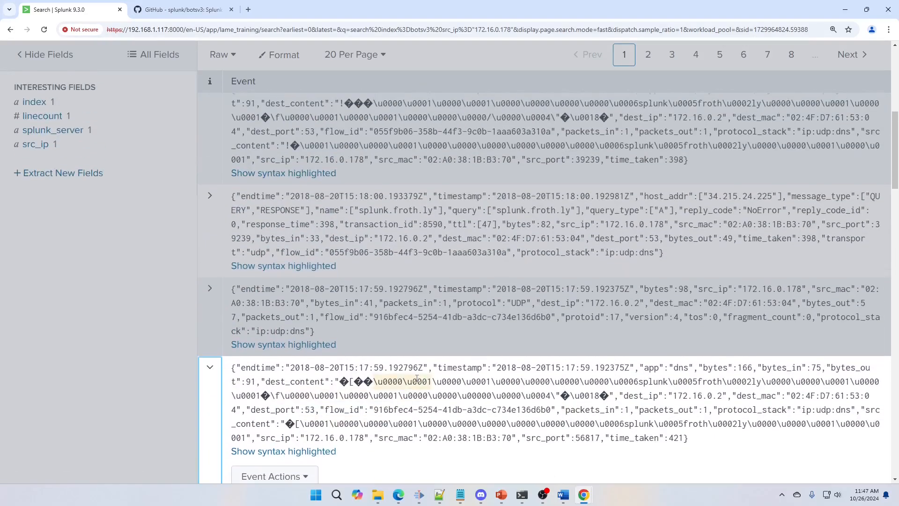
pyautogui.scroll(3, 415, 384)
pyautogui.scroll(-8, 261, 175)
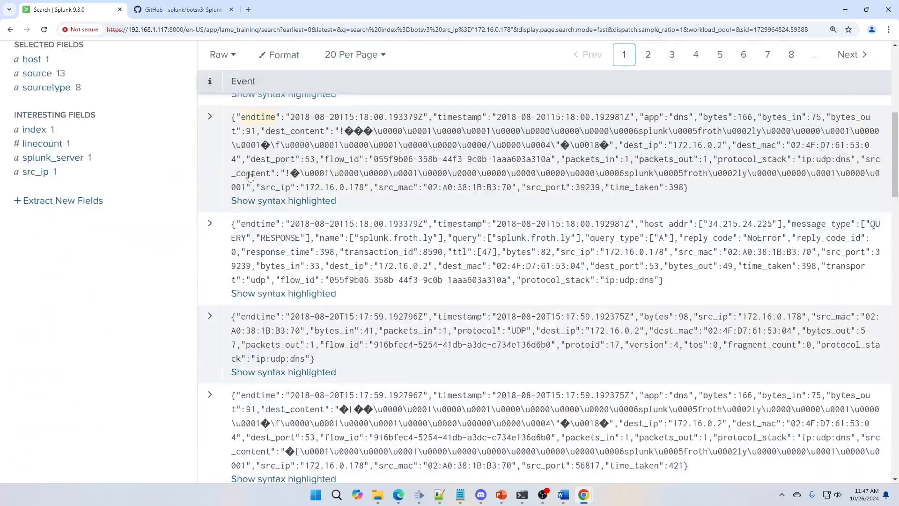
pyautogui.scroll(8, 314, 255)
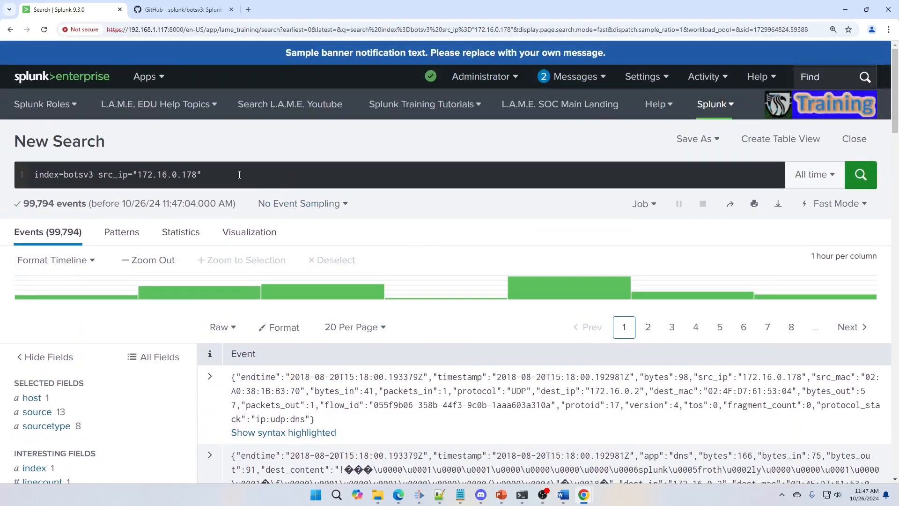
# Step: Replace the source IP filter with EventCode=4625 earliest=-15y latest=-5y, run the botsv3 search and view its results
pyautogui.click(240, 175)
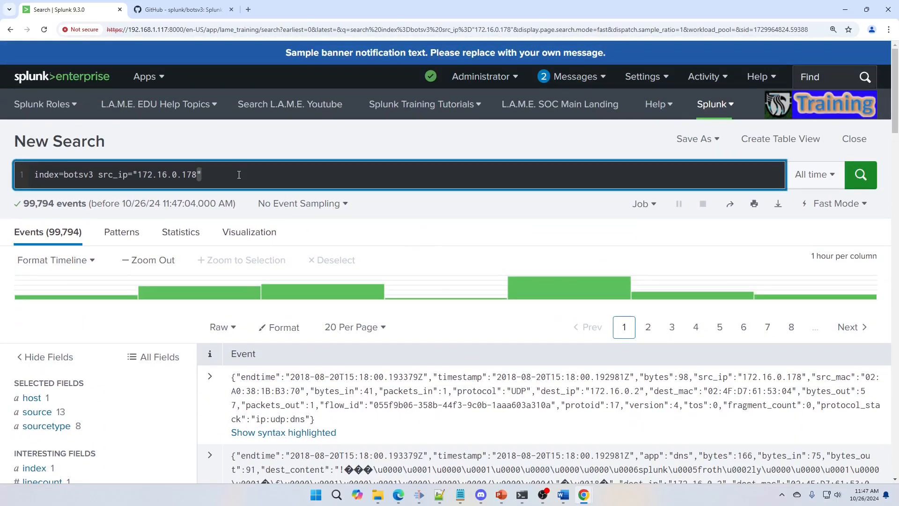
pyautogui.press('BackSpace')
pyautogui.press('BackSpace')
pyautogui.press('BackSpace')
pyautogui.press('BackSpace')
pyautogui.press('BackSpace')
pyautogui.press('BackSpace')
pyautogui.press('BackSpace')
pyautogui.press('BackSpace')
pyautogui.press('BackSpace')
pyautogui.press('BackSpace')
pyautogui.press('BackSpace')
pyautogui.press('BackSpace')
pyautogui.press('BackSpace')
pyautogui.press('BackSpace')
pyautogui.press('BackSpace')
pyautogui.press('BackSpace')
pyautogui.press('BackSpace')
pyautogui.press('BackSpace')
pyautogui.press('BackSpace')
pyautogui.press('BackSpace')
pyautogui.press('BackSpace')
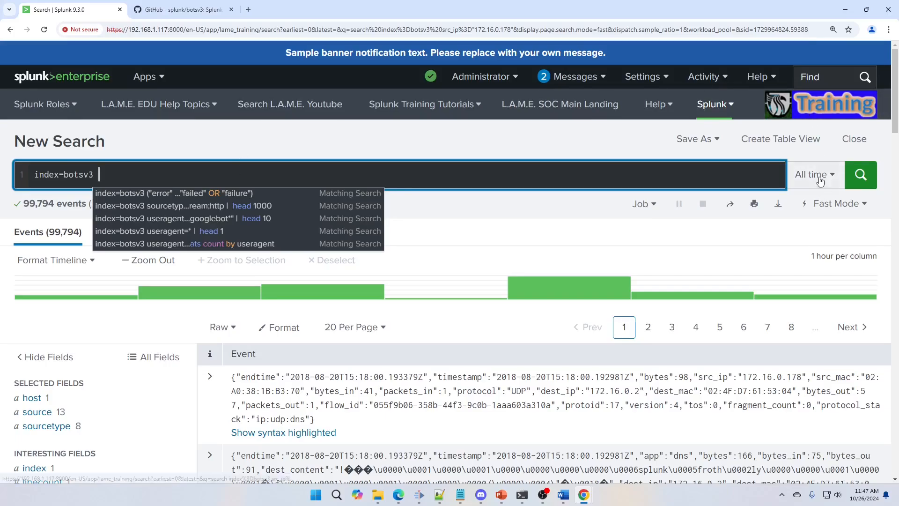
pyautogui.click(333, 143)
pyautogui.click(450, 185)
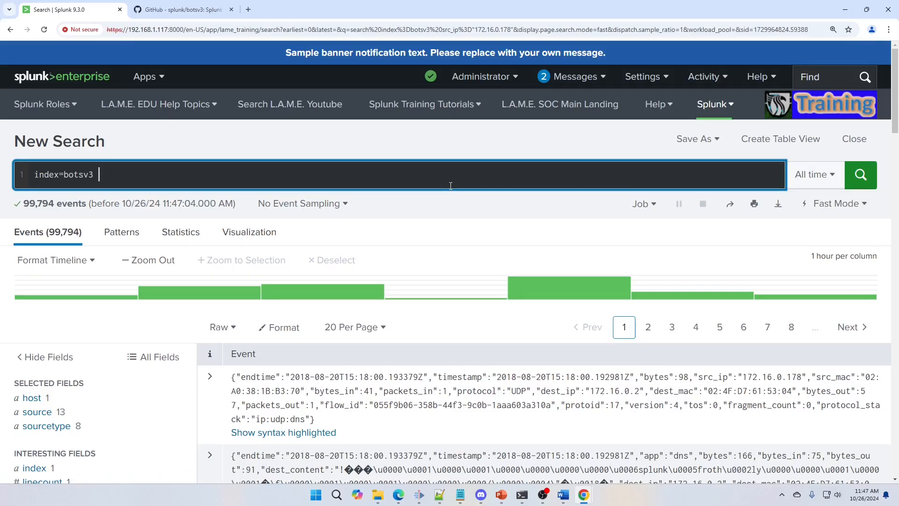
pyautogui.write('Event')
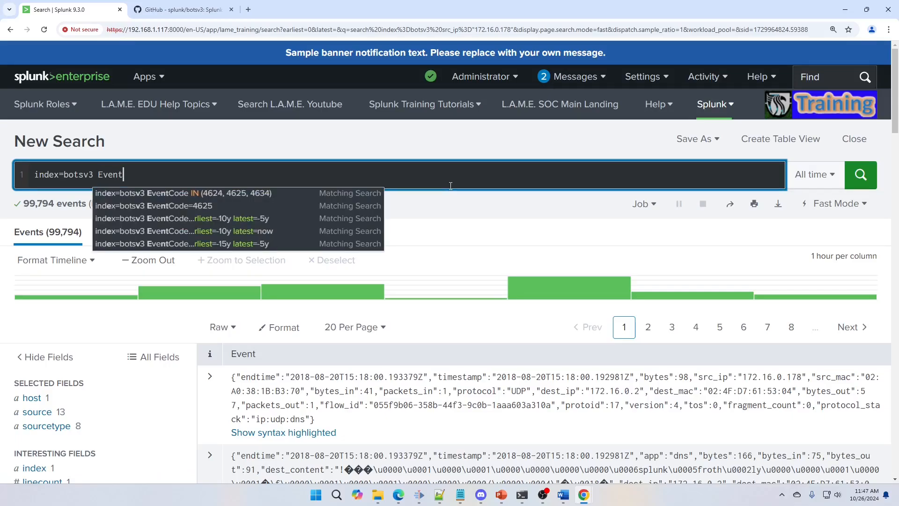
pyautogui.write('Code=')
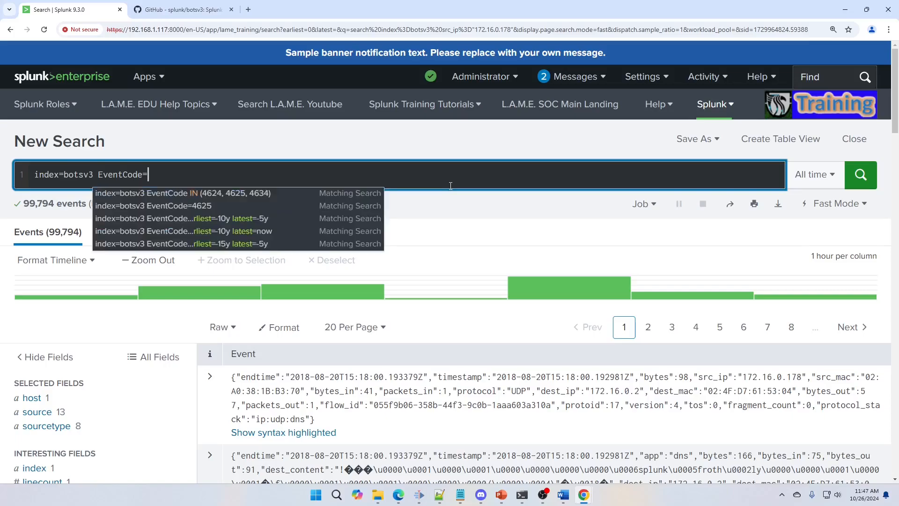
pyautogui.write('4625')
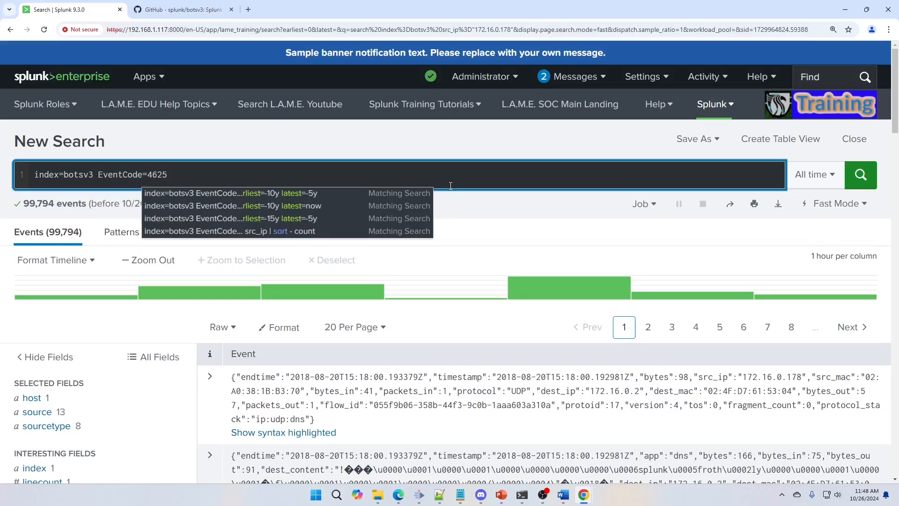
pyautogui.write(' earliest')
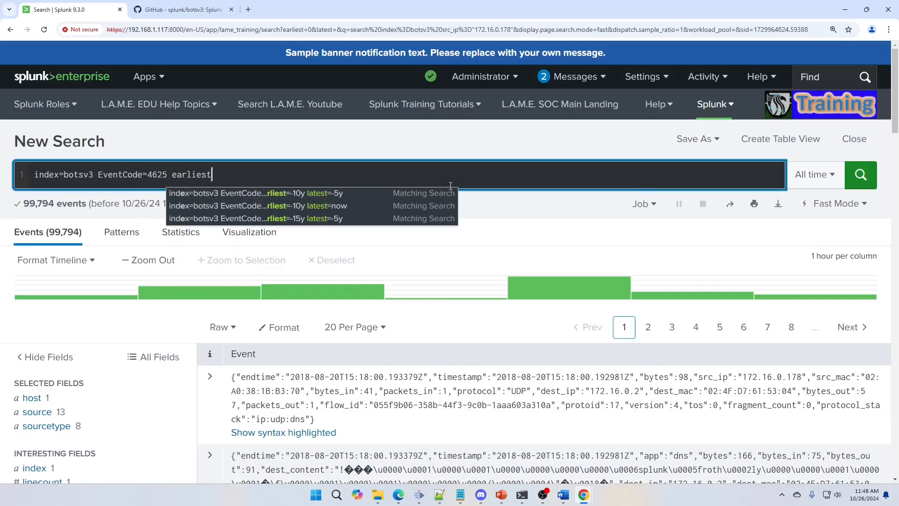
pyautogui.write('=-15y')
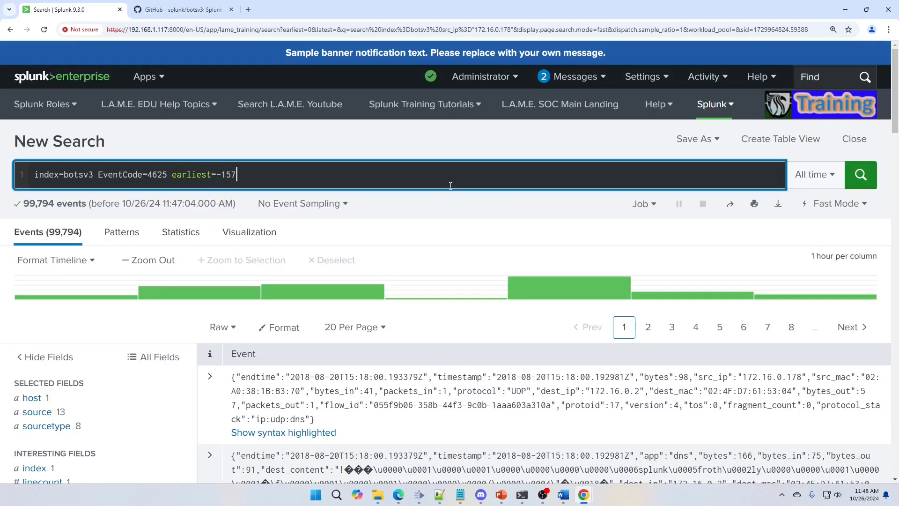
pyautogui.write(' latest=')
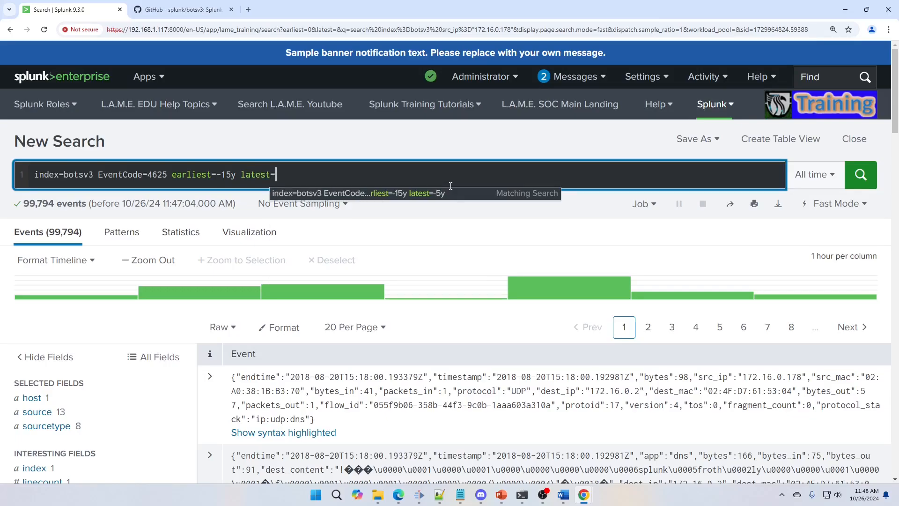
pyautogui.write('-5ys')
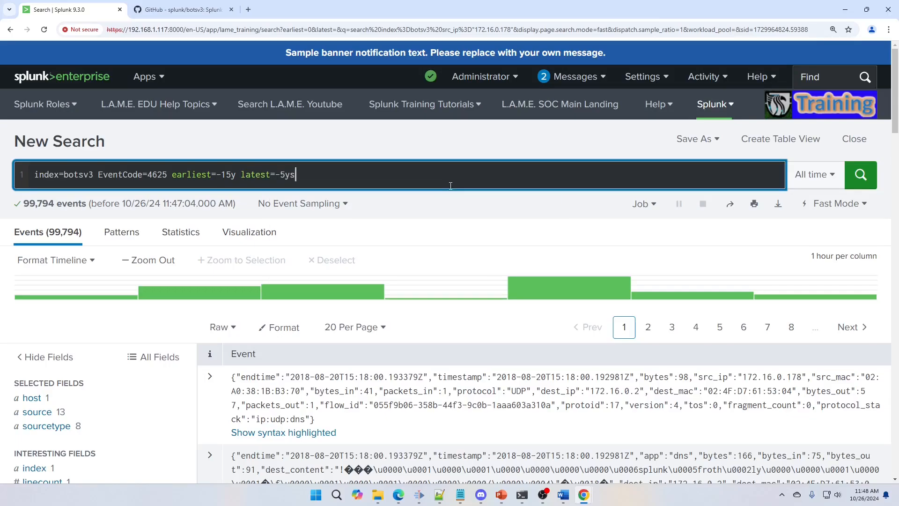
pyautogui.press('BackSpace')
pyautogui.click(844, 181)
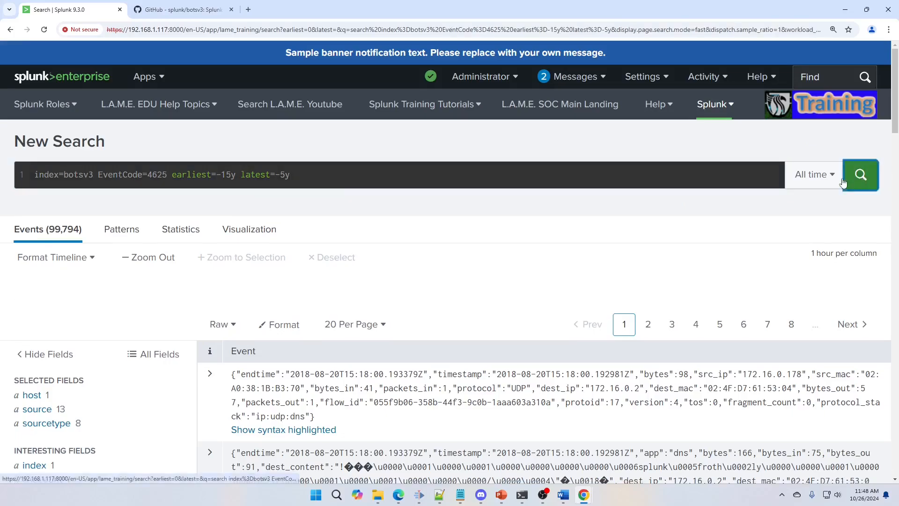
pyautogui.click(844, 180)
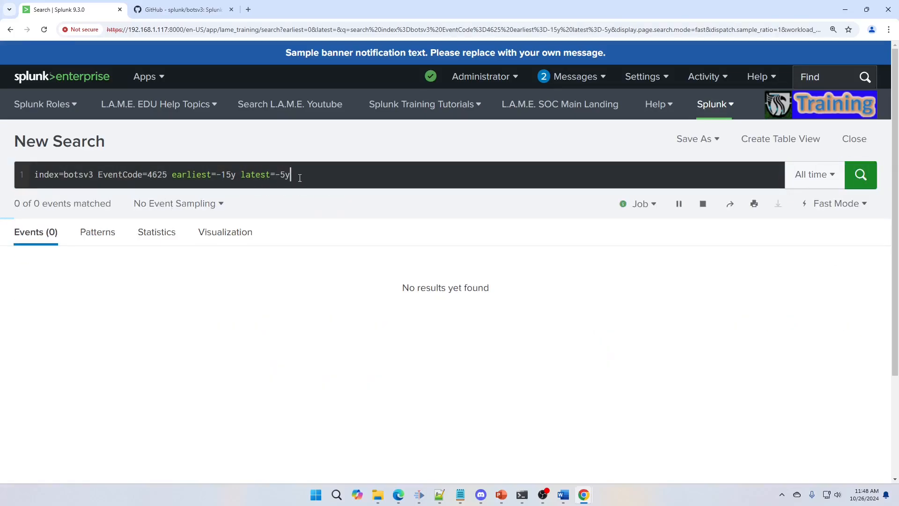
pyautogui.moveTo(290, 177); pyautogui.dragTo(173, 177)
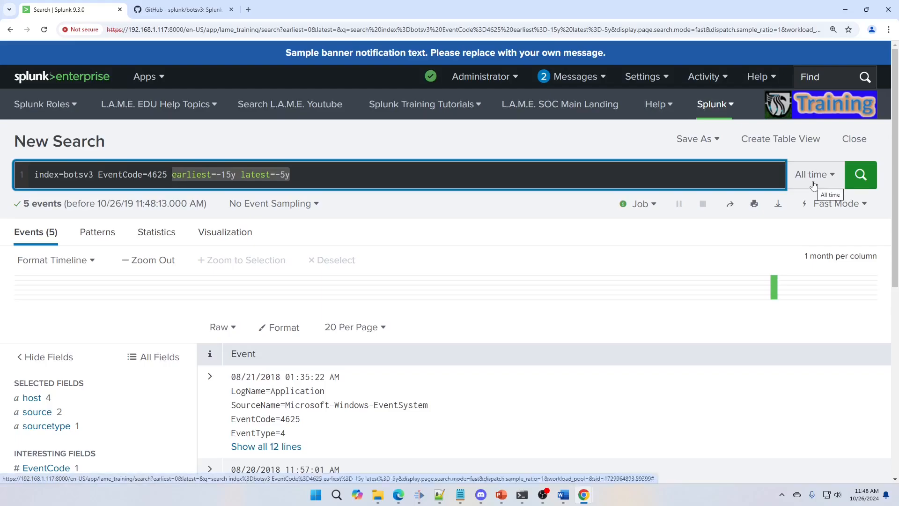
pyautogui.scroll(-3, 374, 336)
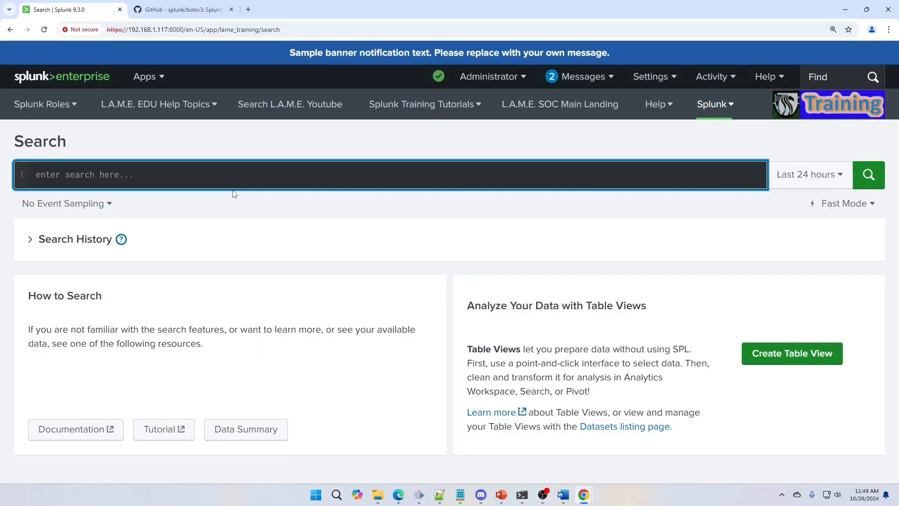
# Step: Search the botsv3 index for eventtype="cpu" cpu="all" and set the time range to All time
pyautogui.write('index=')
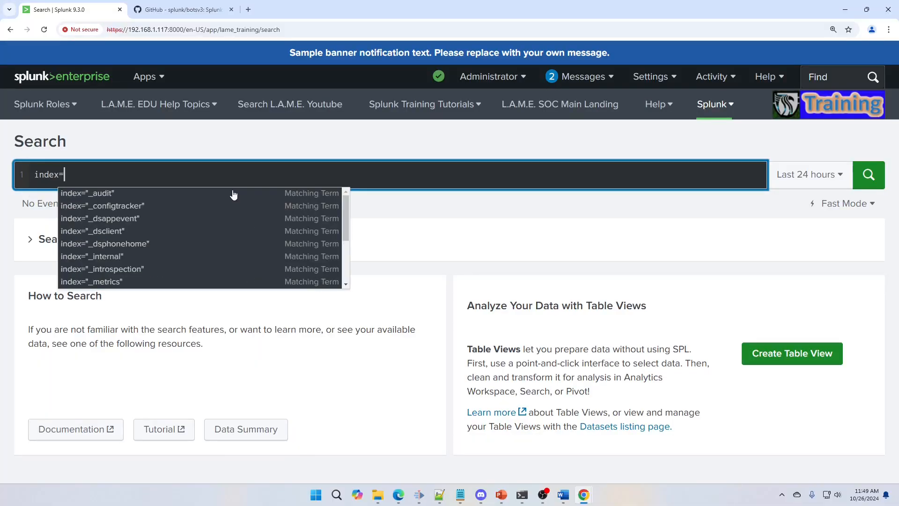
pyautogui.write('botsv3')
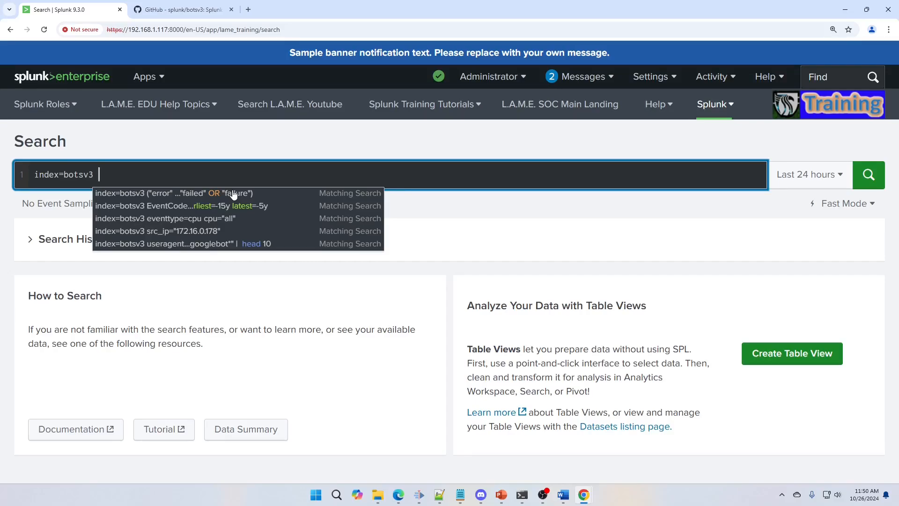
pyautogui.write('eventtype')
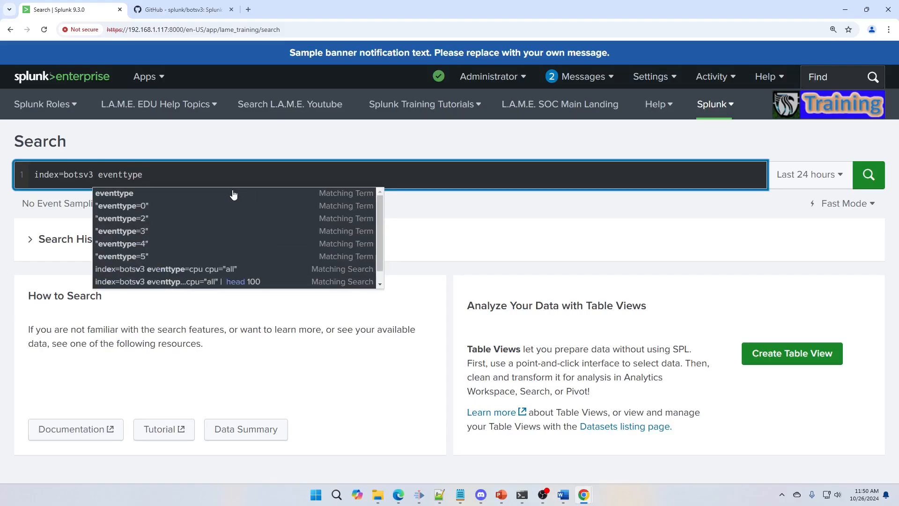
pyautogui.write('=cpu')
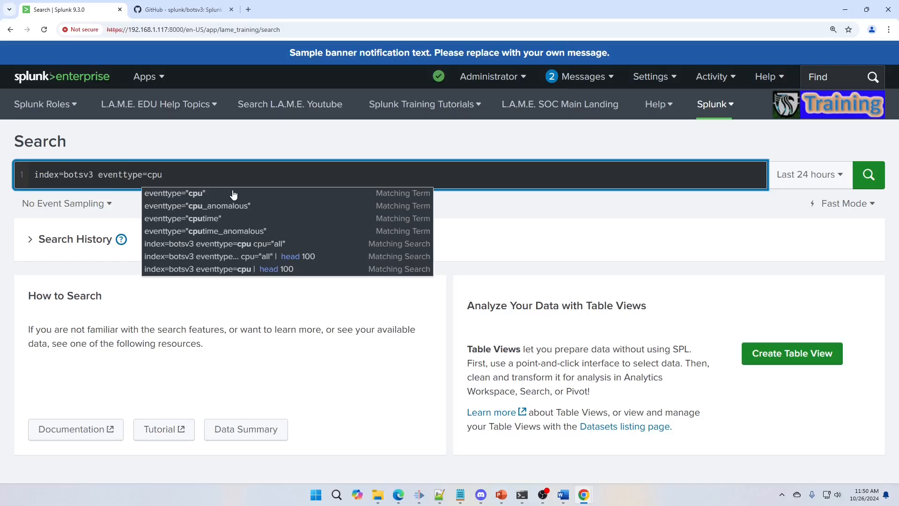
pyautogui.press('Left')
pyautogui.write('"')
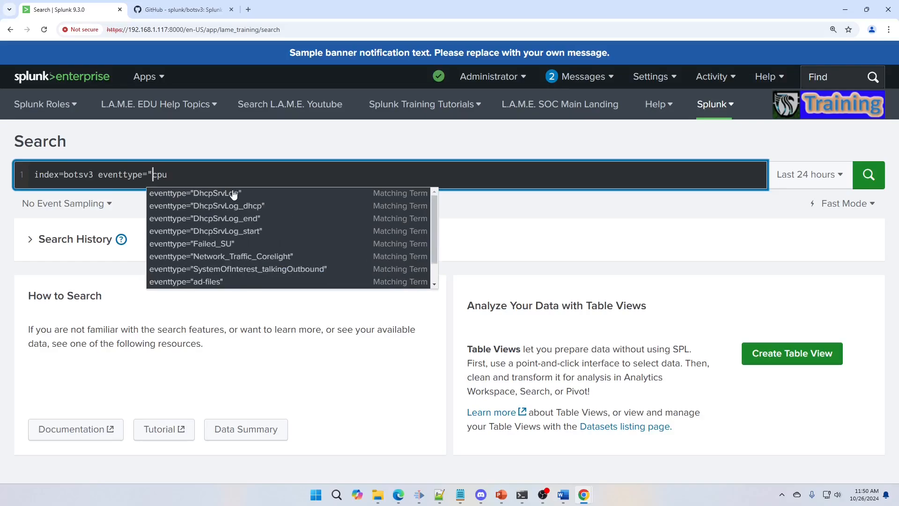
pyautogui.press('Right')
pyautogui.press('Right')
pyautogui.press('Right')
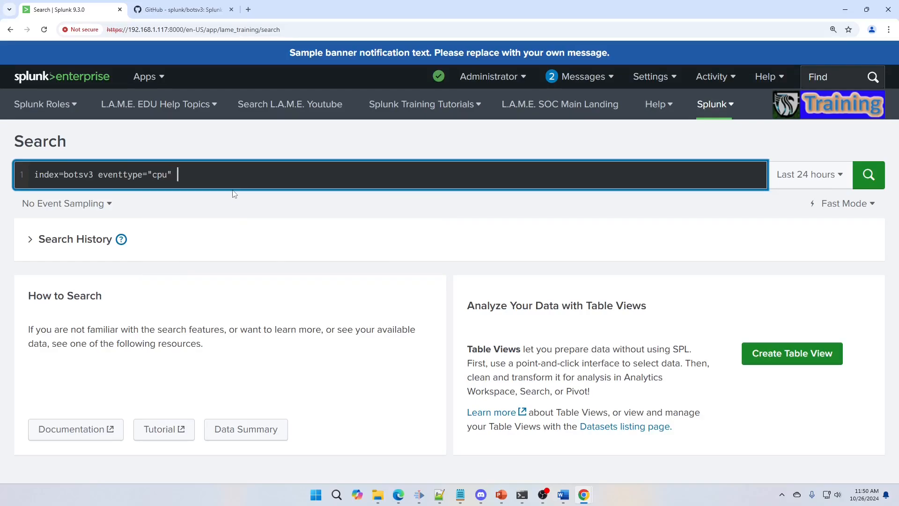
pyautogui.write('cpu="all"')
pyautogui.doubleClick(212, 174)
pyautogui.click(207, 177)
pyautogui.click(868, 174)
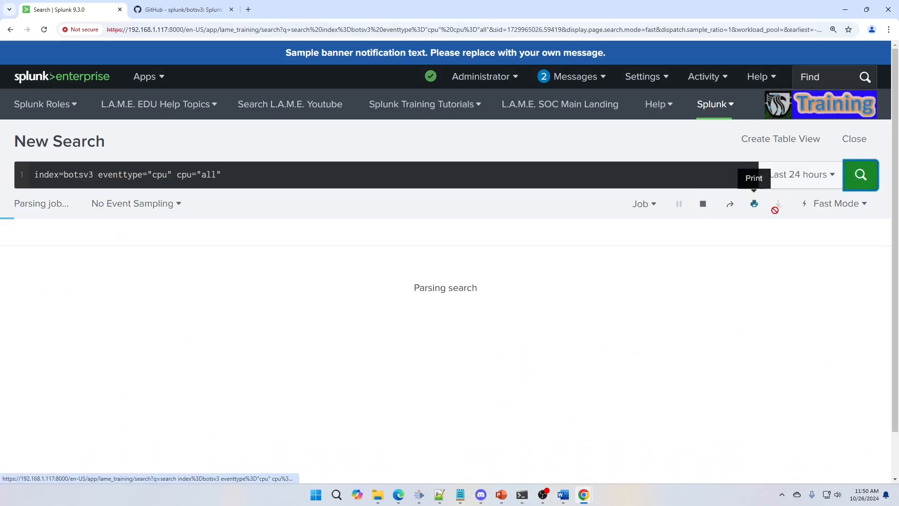
pyautogui.click(791, 174)
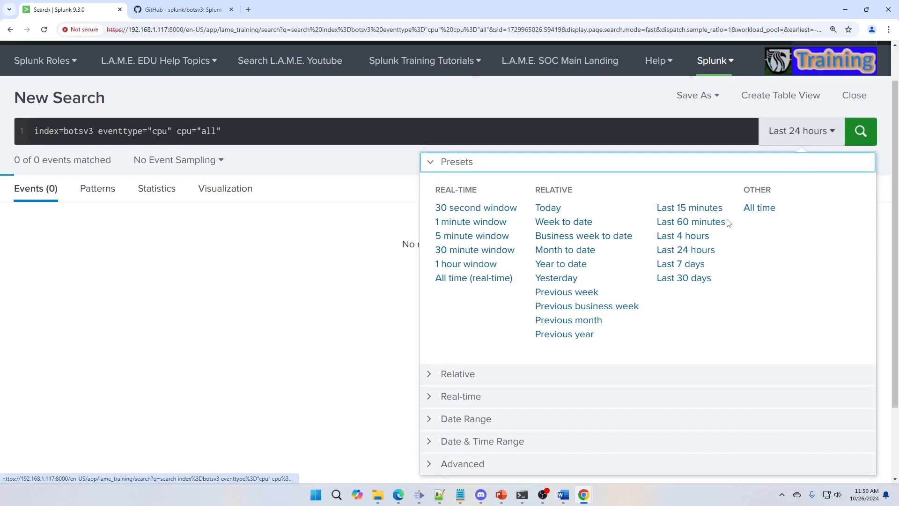
pyautogui.click(758, 207)
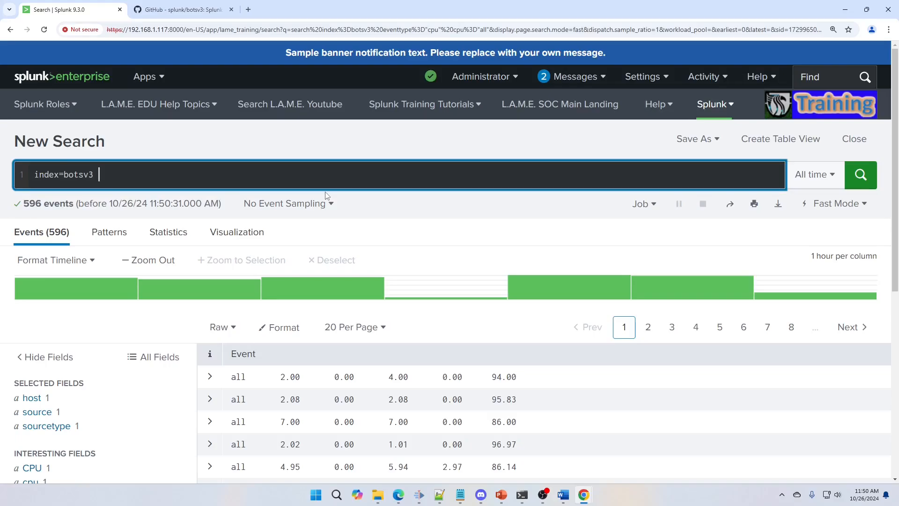
# Step: Run a botsv3 search for events where user matches "*admin*"
pyautogui.write('user="*admin*')
pyautogui.click(860, 176)
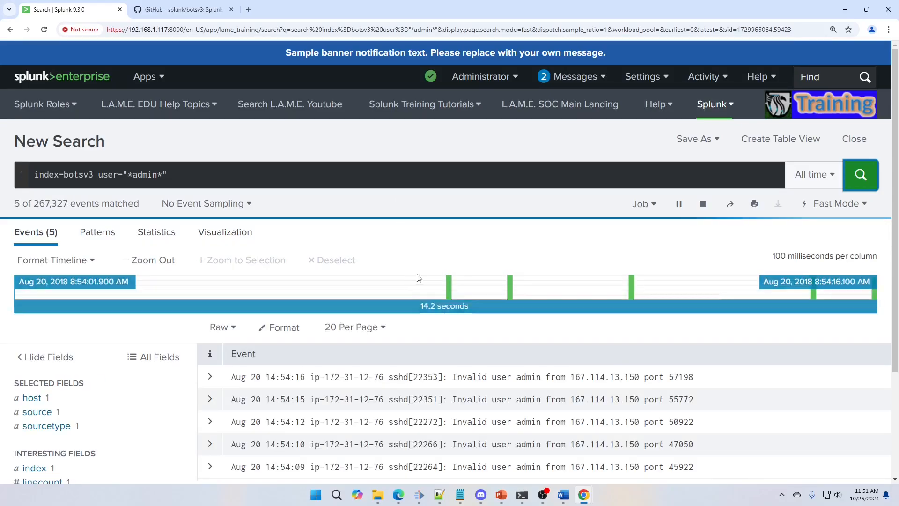
# Step: Expand the first admin-user event to examine its fields, collapse it, and scroll through the remaining events
pyautogui.scroll(-3, 469, 388)
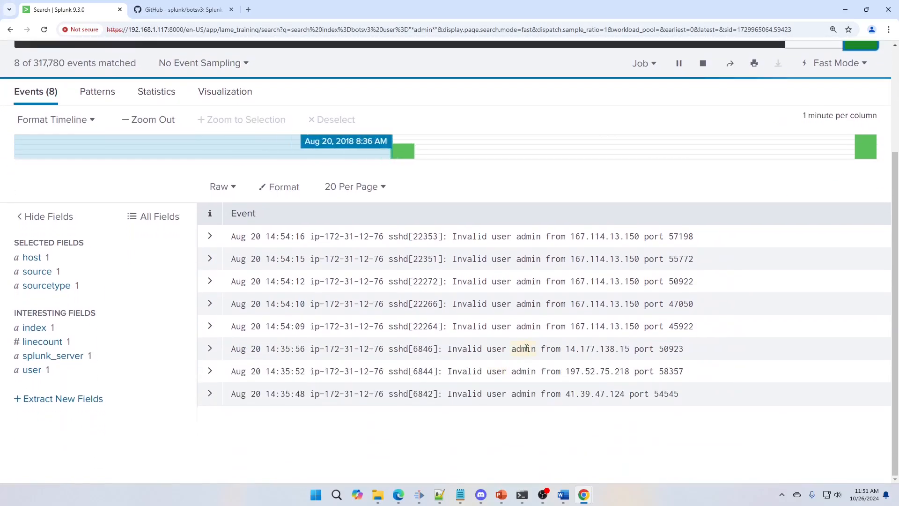
pyautogui.click(210, 237)
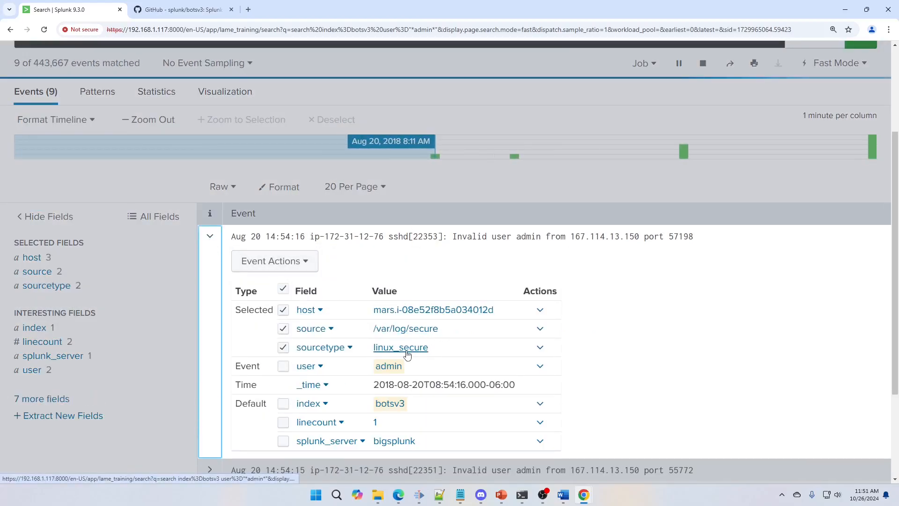
pyautogui.click(207, 237)
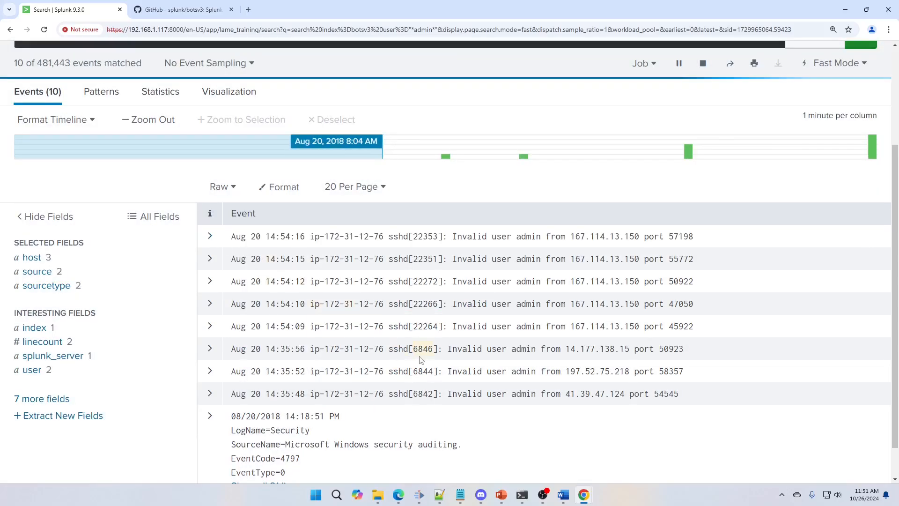
pyautogui.scroll(-1, 415, 359)
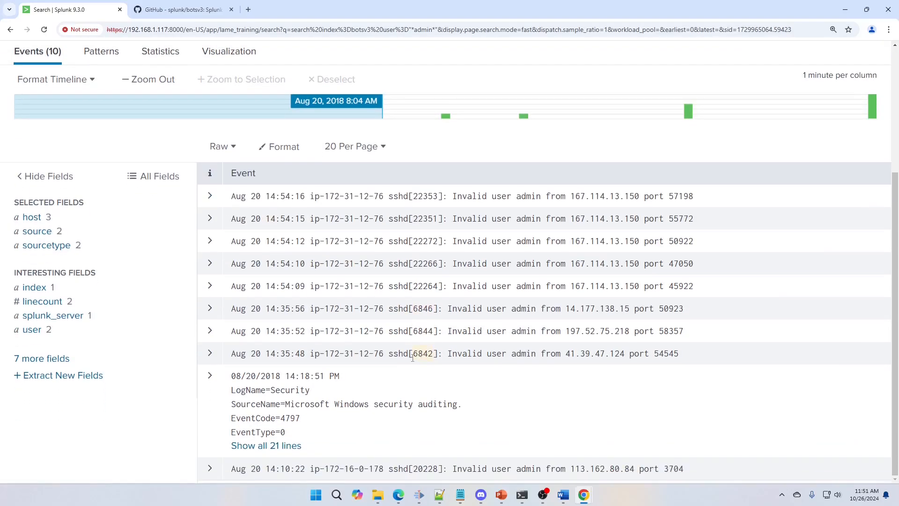
pyautogui.click(210, 388)
pyautogui.scroll(-8, 341, 402)
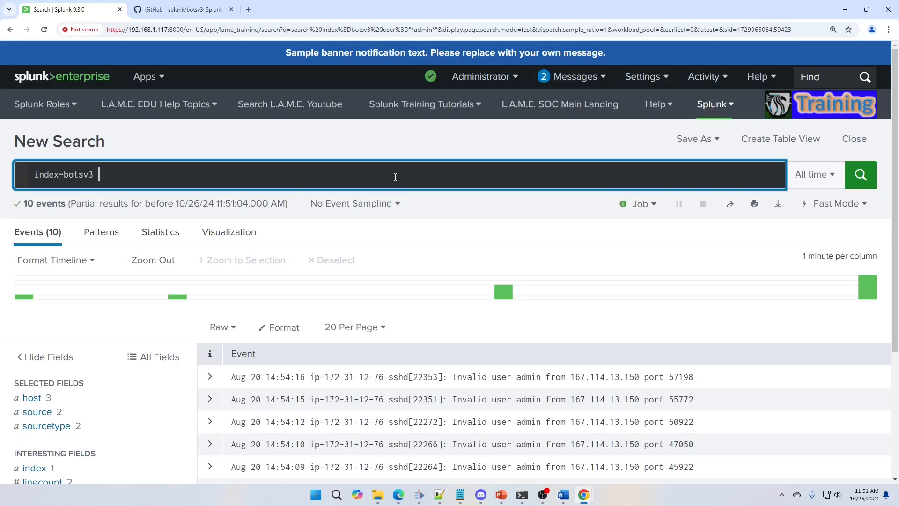
# Step: Search the botsv3 index for events with bytes greater than 1000000
pyautogui.write('bytes>100')
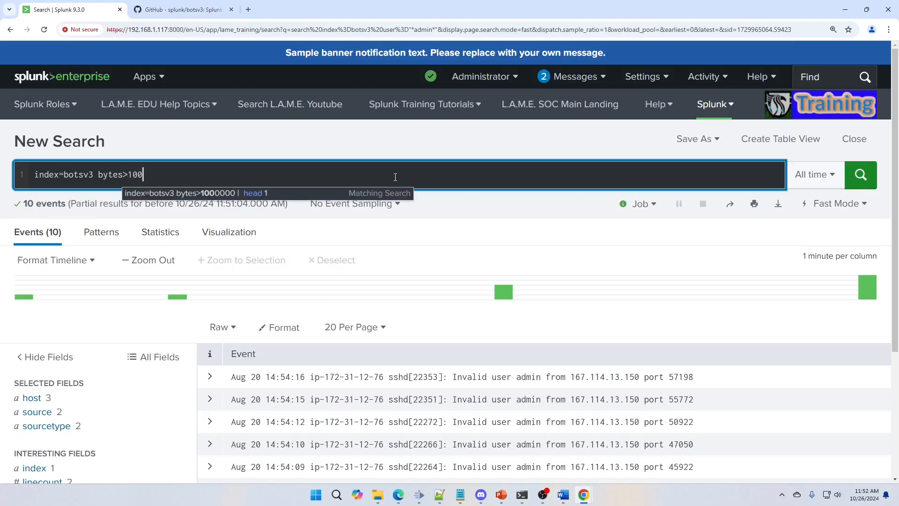
pyautogui.write('0000')
pyautogui.press('Return')
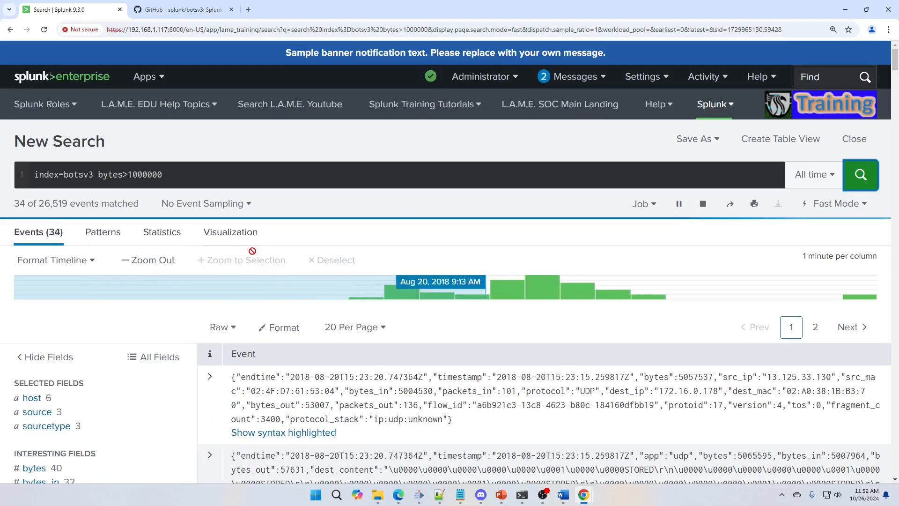
# Step: Expand the first large-transfer event and highlight its bytes field value
pyautogui.click(201, 414)
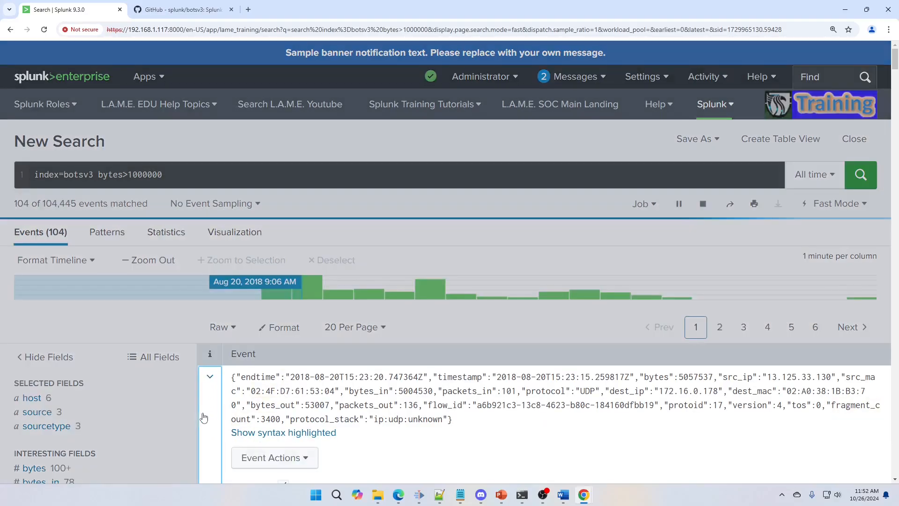
pyautogui.scroll(-2, 245, 410)
pyautogui.scroll(-4, 244, 410)
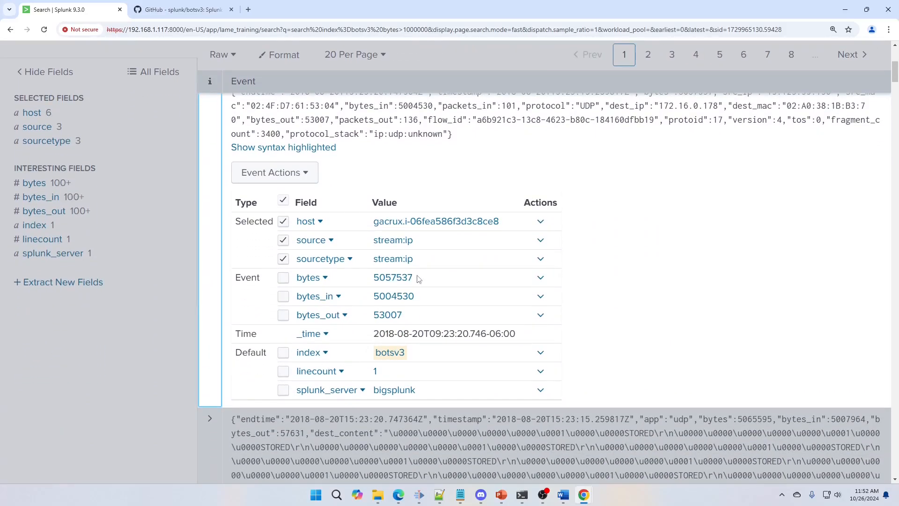
pyautogui.moveTo(413, 278); pyautogui.dragTo(373, 278)
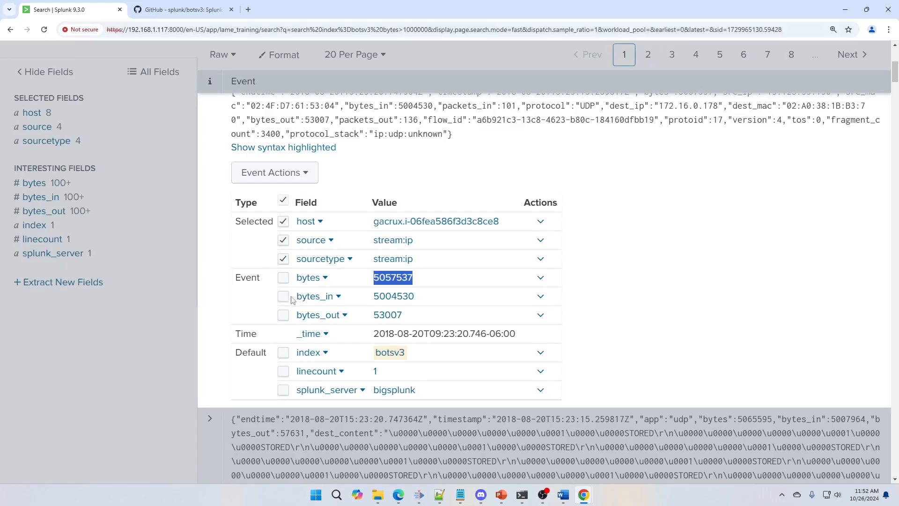
# Step: Collapse the expanded first large-transfer event
pyautogui.scroll(2, 281, 310)
pyautogui.scroll(1, 281, 310)
pyautogui.click(214, 265)
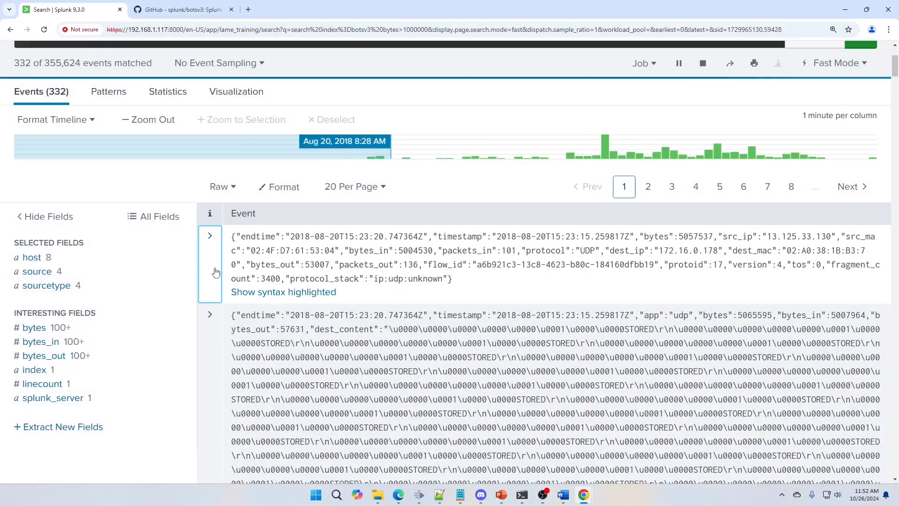
# Step: Expand the second large-transfer event and examine its bytes, bytes_in and bytes_out fields
pyautogui.scroll(-10, 294, 354)
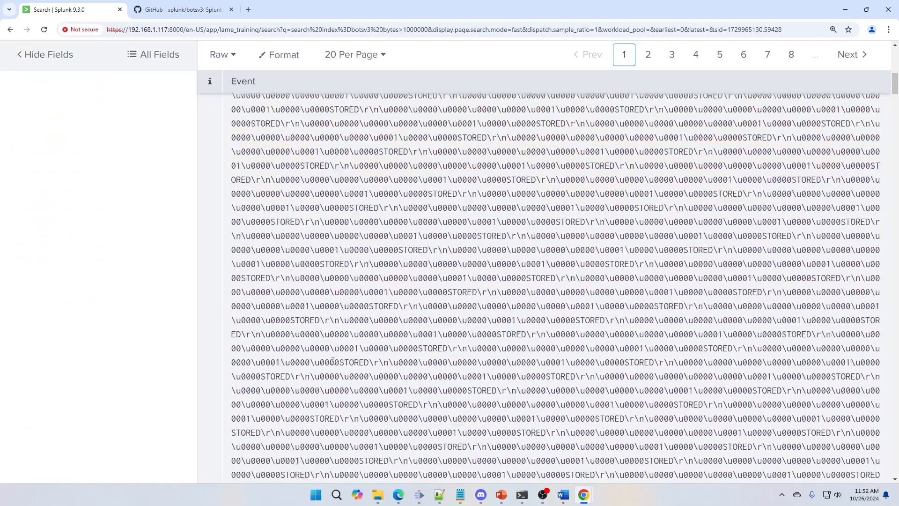
pyautogui.scroll(-8, 353, 347)
pyautogui.scroll(5, 339, 345)
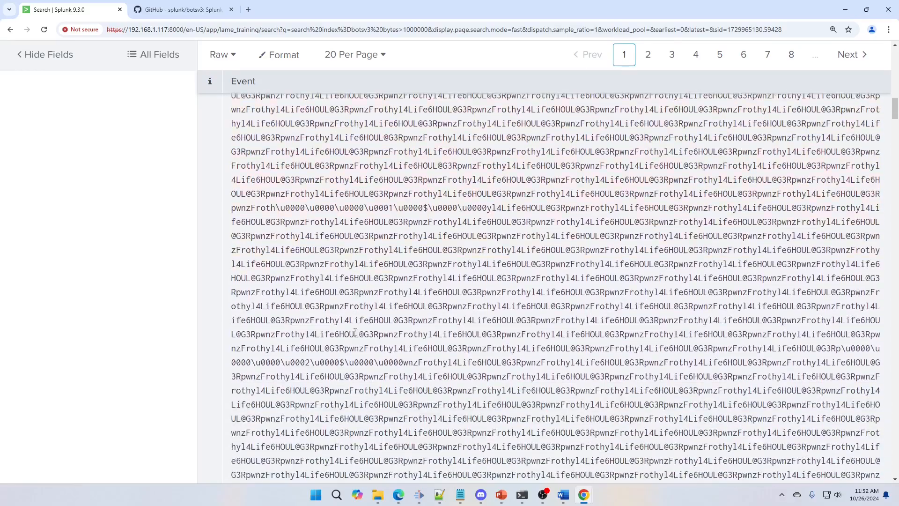
pyautogui.scroll(10, 339, 345)
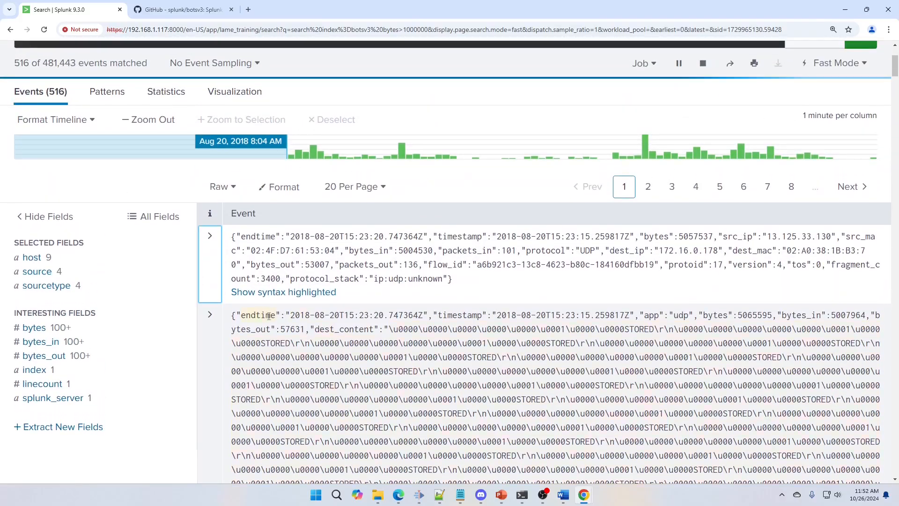
pyautogui.click(210, 315)
pyautogui.scroll(-15, 872, 409)
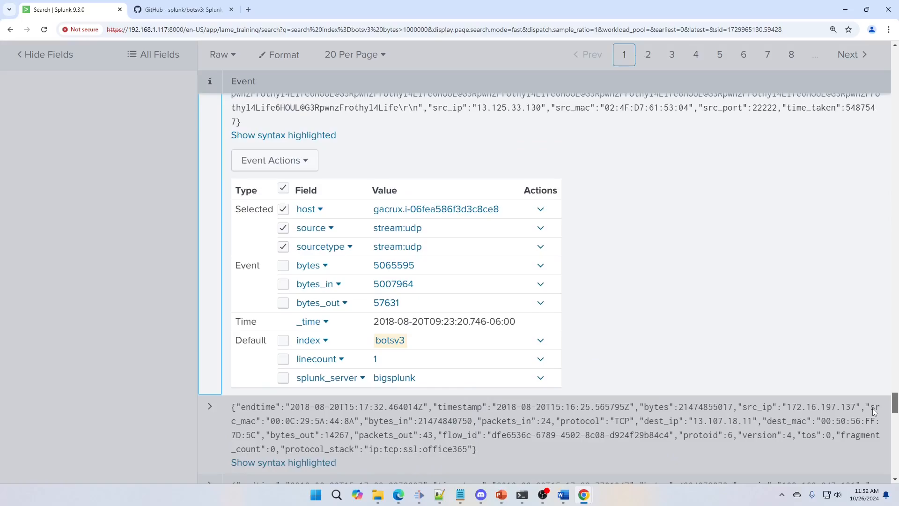
pyautogui.scroll(3, 872, 408)
pyautogui.scroll(-2, 873, 403)
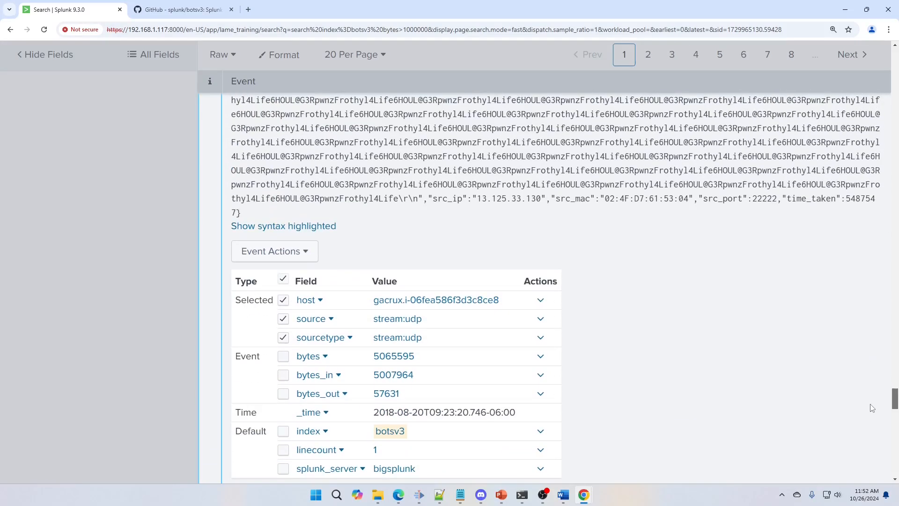
pyautogui.scroll(-1, 872, 408)
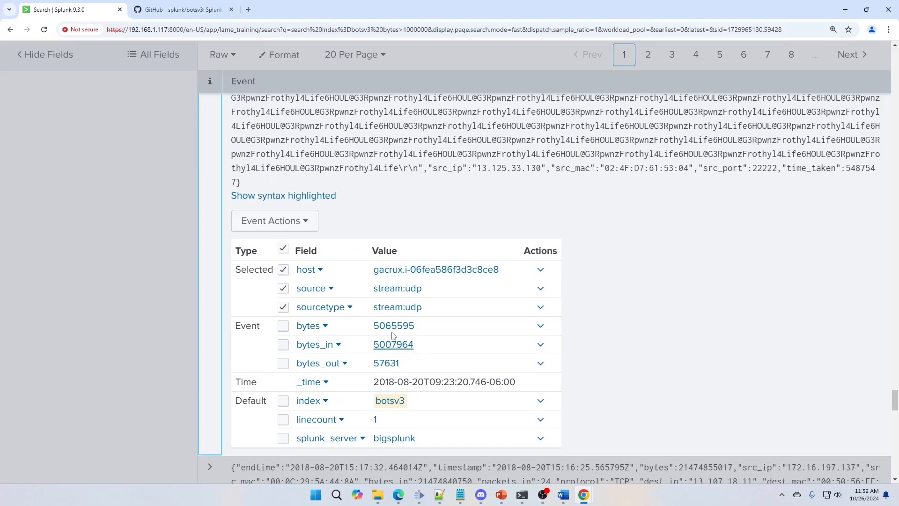
pyautogui.moveTo(895, 399); pyautogui.dragTo(895, 47)
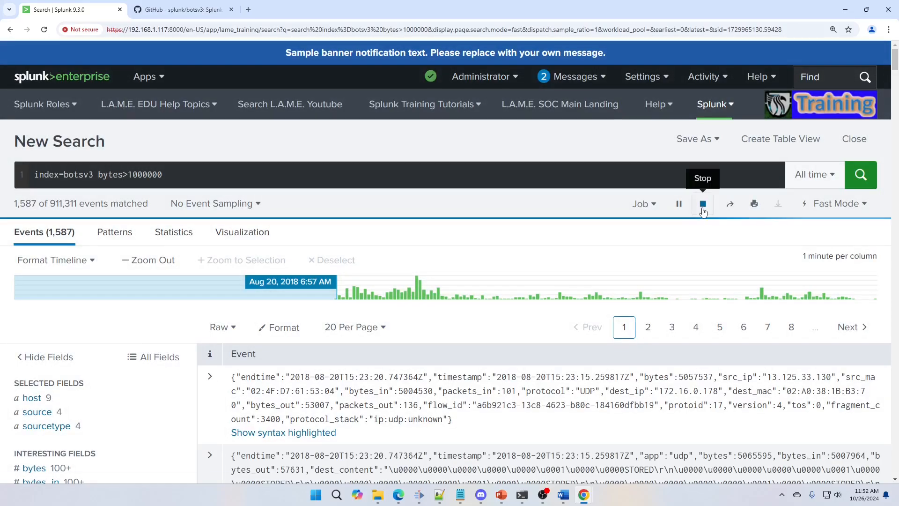
pyautogui.click(703, 203)
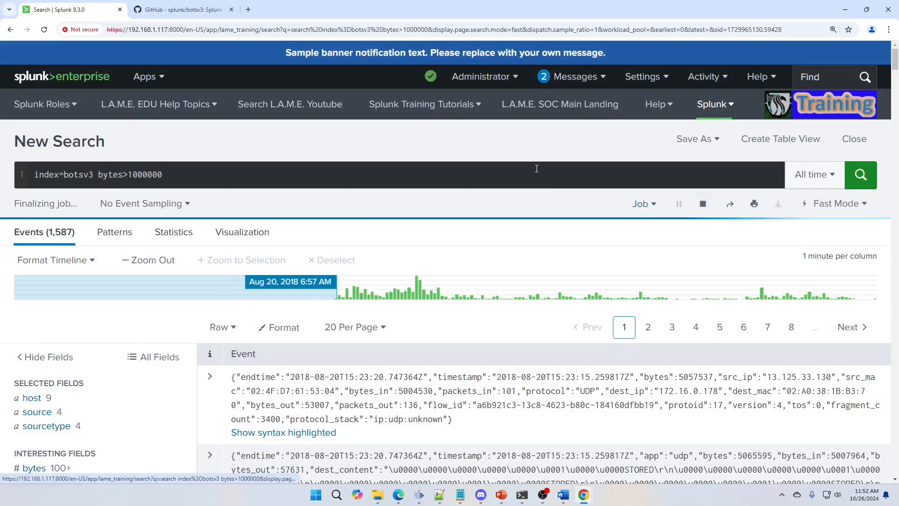
pyautogui.click(128, 176)
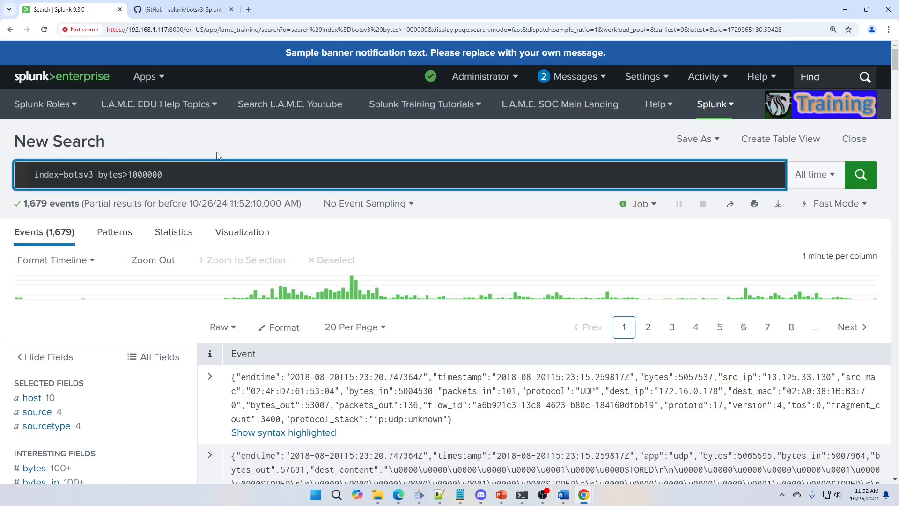
pyautogui.press('BackSpace')
pyautogui.write('<')
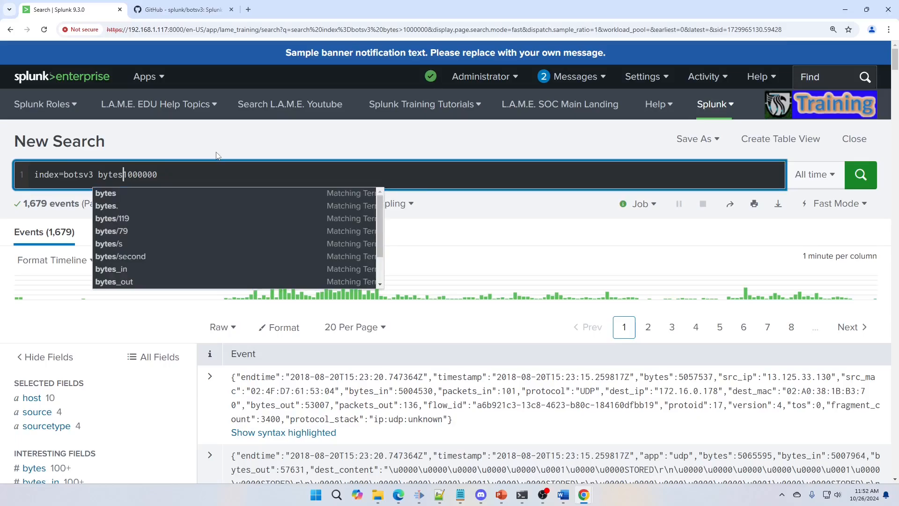
pyautogui.press('Escape')
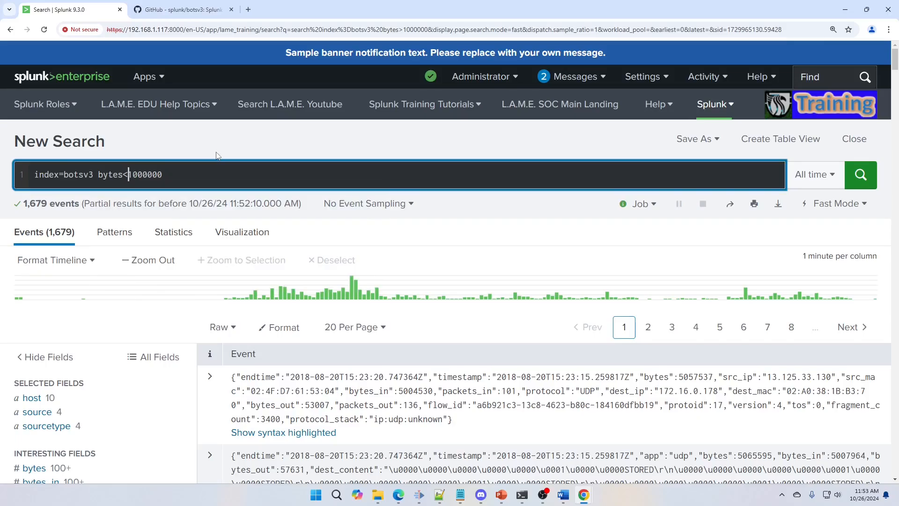
pyautogui.press('BackSpace')
pyautogui.write('>')
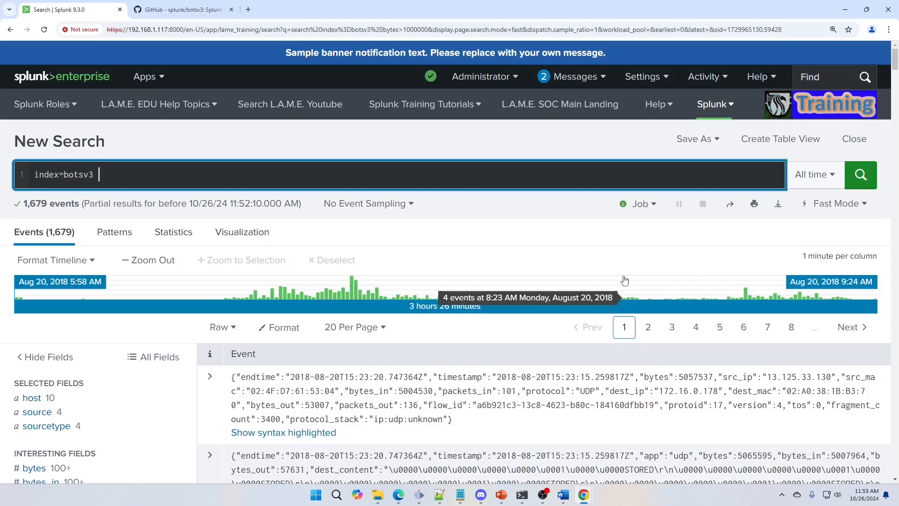
# Step: Search the botsv3 index for events with EventCode IN (4624, 4625, 4634)
pyautogui.write('EventCode IN (')
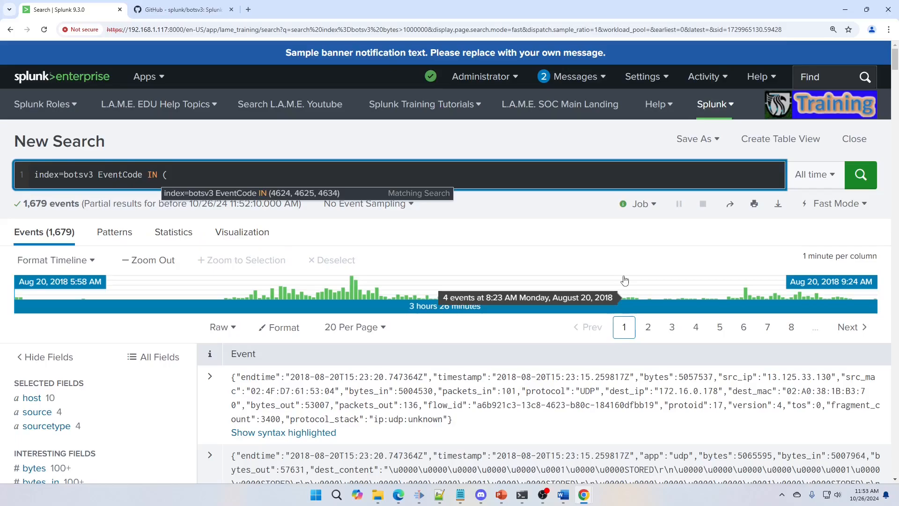
pyautogui.write('452')
pyautogui.press('BackSpace')
pyautogui.press('BackSpace')
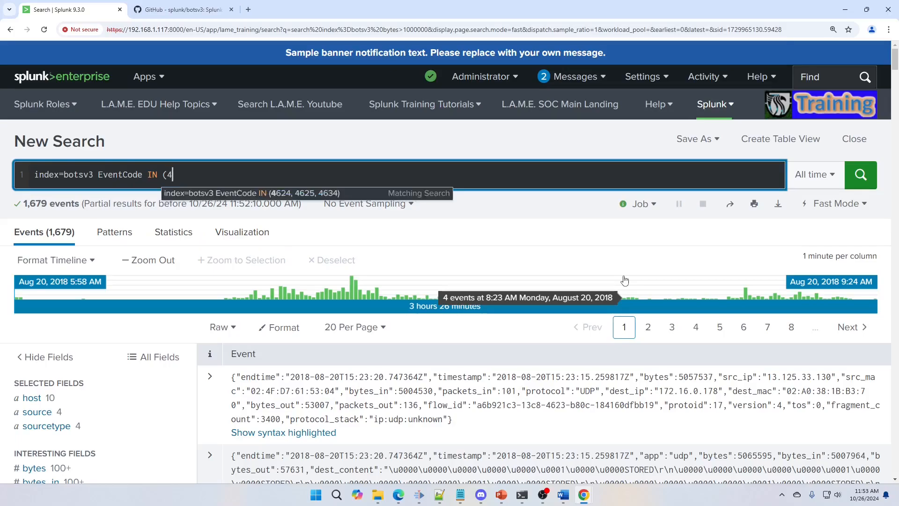
pyautogui.write('624, ')
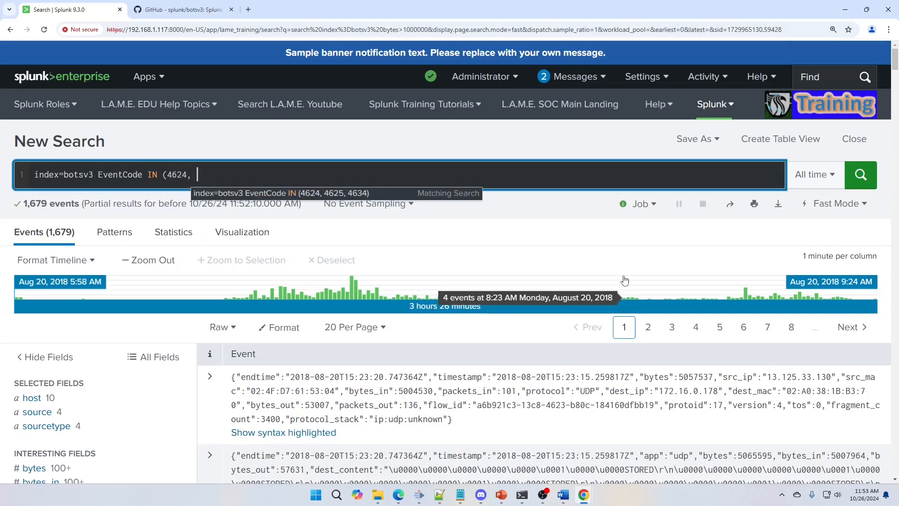
pyautogui.write('4625')
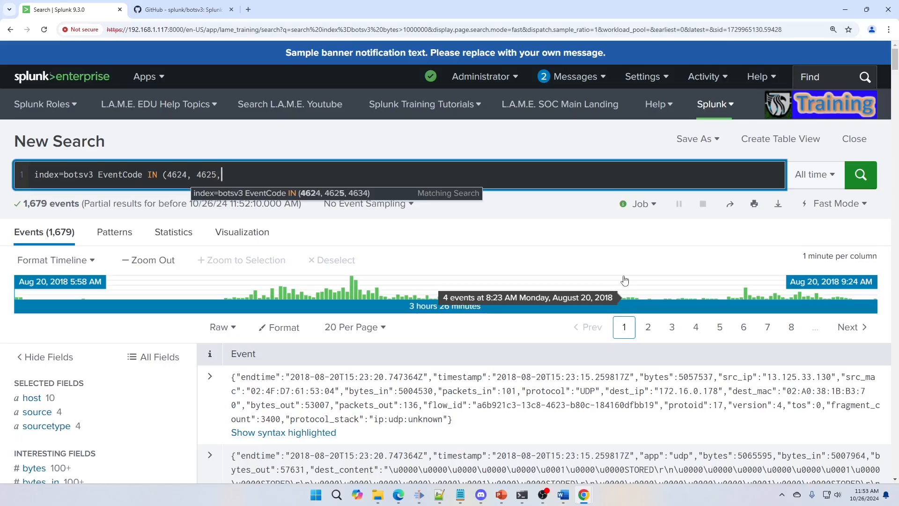
pyautogui.write(', ')
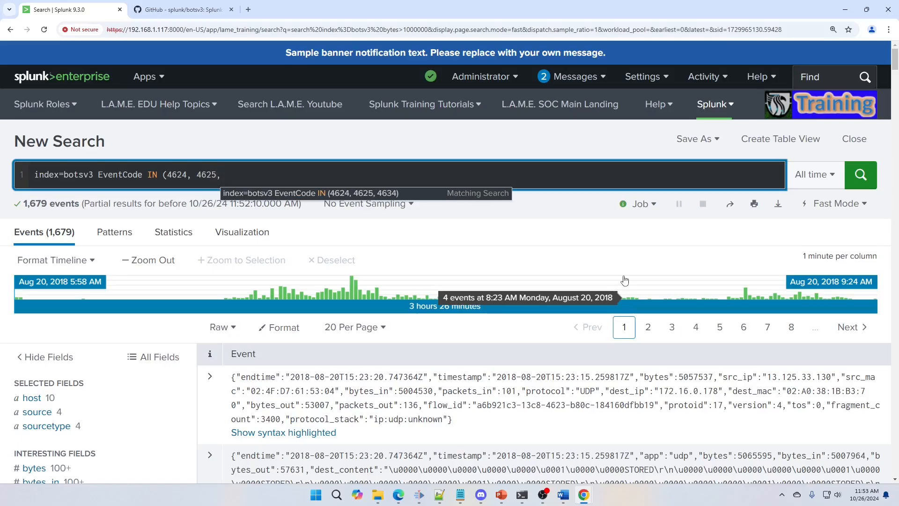
pyautogui.write('4634)')
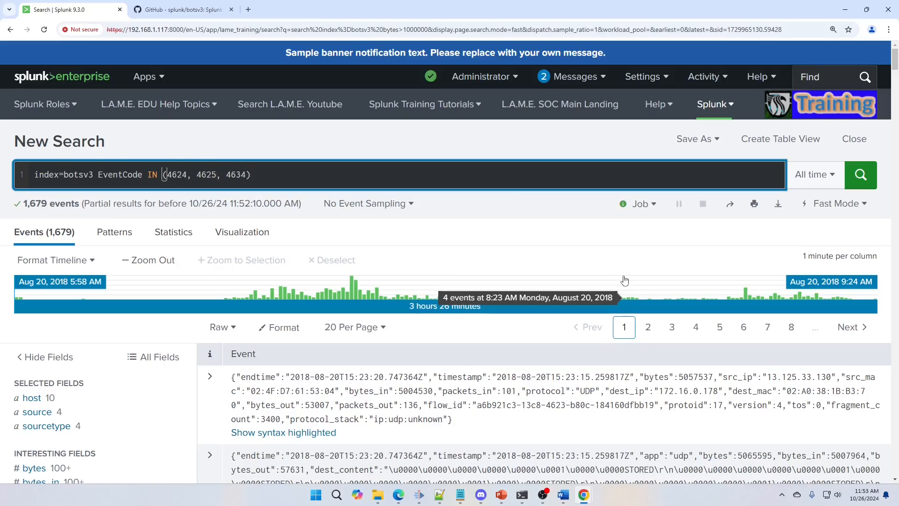
pyautogui.press('Return')
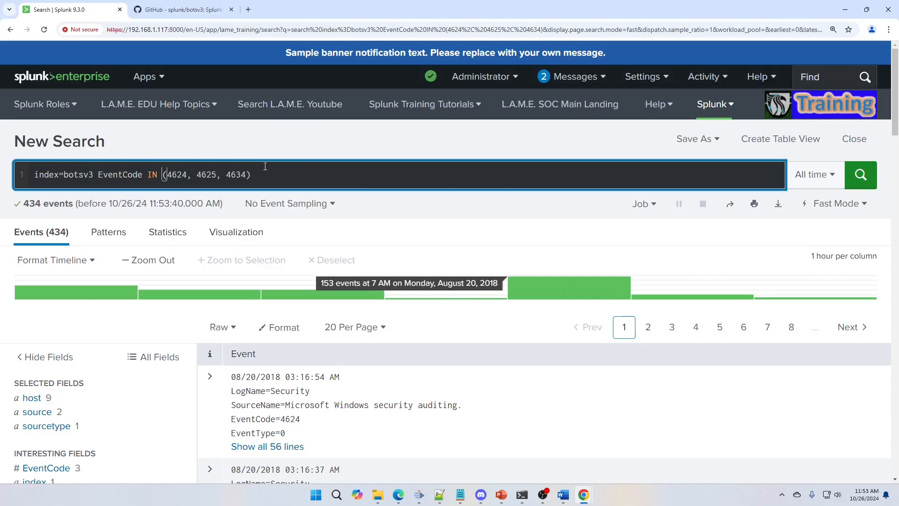
pyautogui.click(100, 175)
pyautogui.write('NOT')
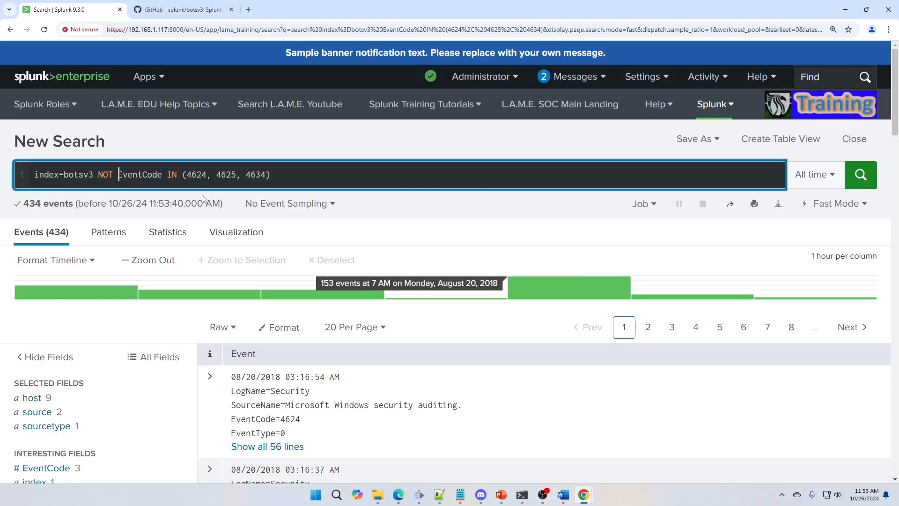
pyautogui.doubleClick(94, 175)
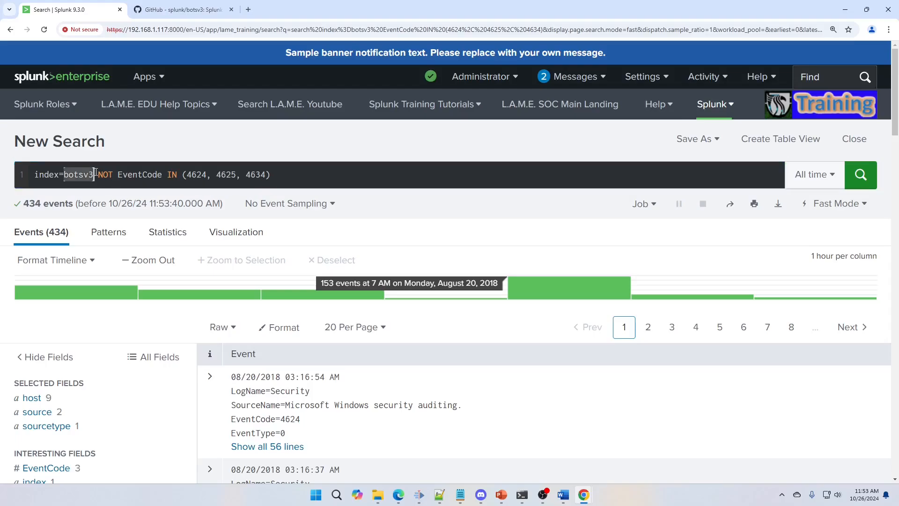
pyautogui.doubleClick(105, 175)
pyautogui.press('BackSpace')
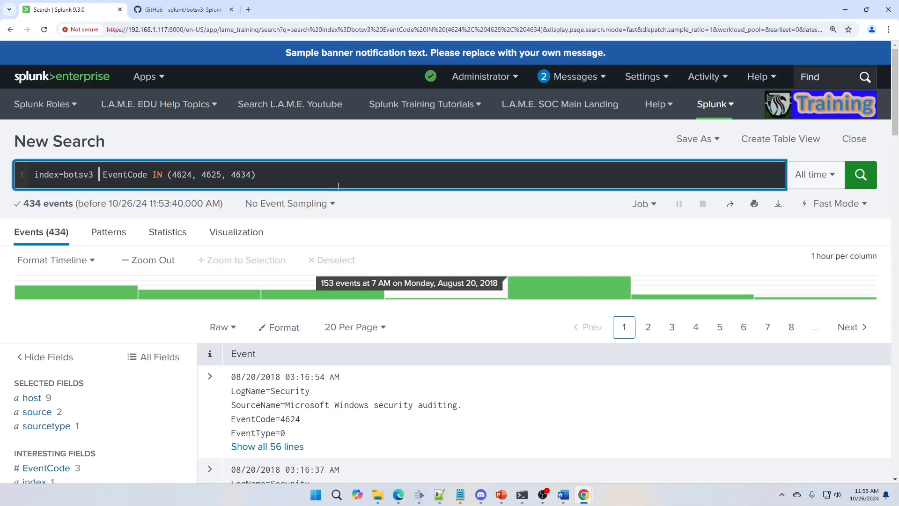
pyautogui.press('Delete')
pyautogui.press('Right')
pyautogui.press('Right')
pyautogui.press('Right')
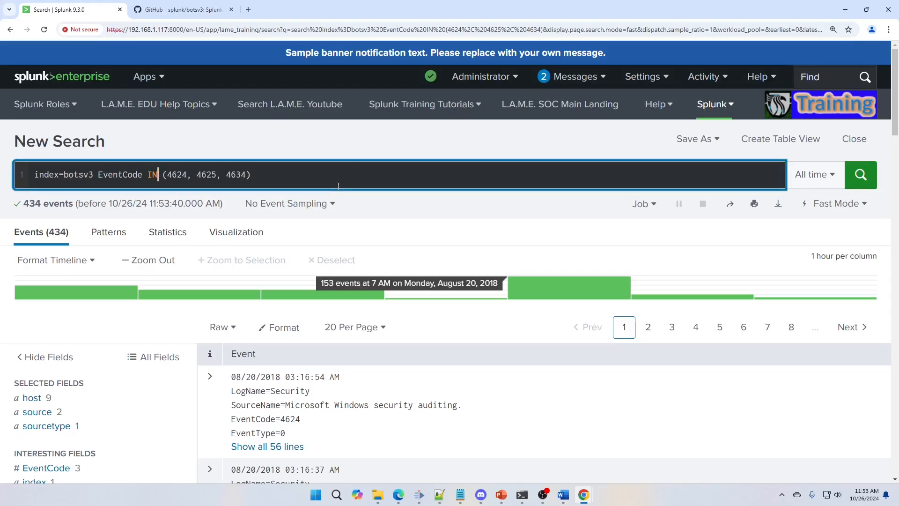
pyautogui.press('Right')
pyautogui.press('Right')
pyautogui.press('Right')
pyautogui.press('Right')
pyautogui.press('Right')
pyautogui.press('Right')
pyautogui.press('Right')
pyautogui.press('Right')
pyautogui.press('Right')
pyautogui.press('Right')
pyautogui.press('Right')
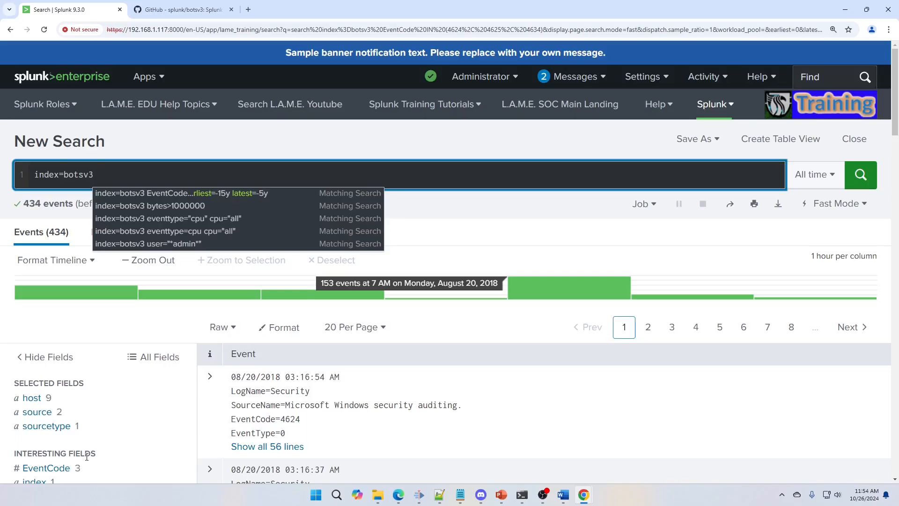
# Step: Search botsv3 for sourcetype=stream:http events with uri_path="/admin*"
pyautogui.press('BackSpace')
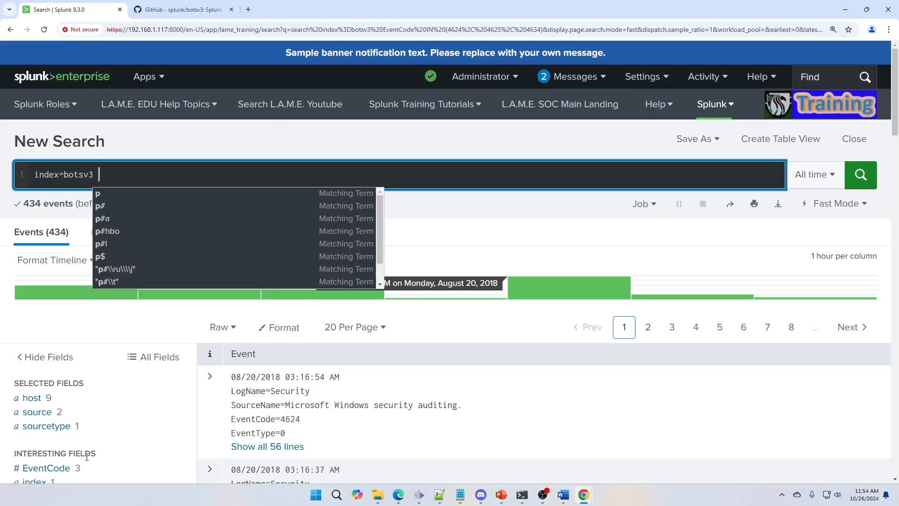
pyautogui.write('sourcetype=')
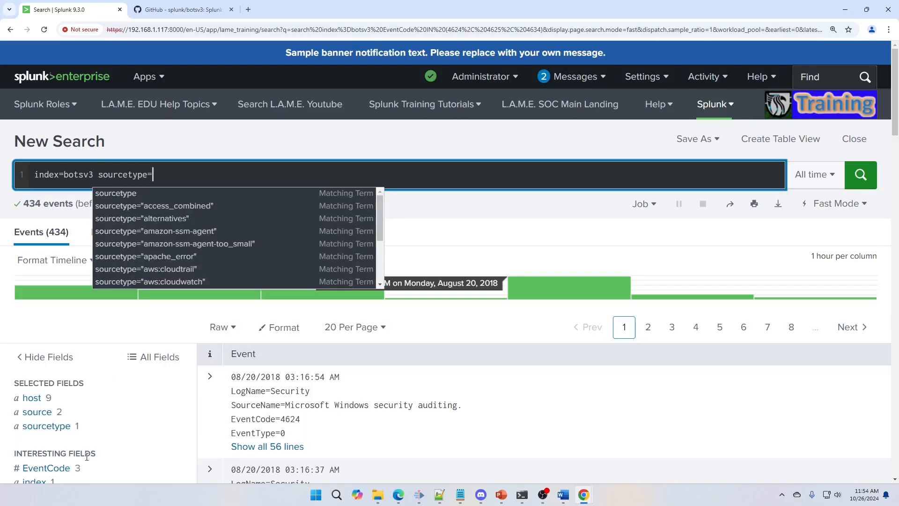
pyautogui.write('stream:ht')
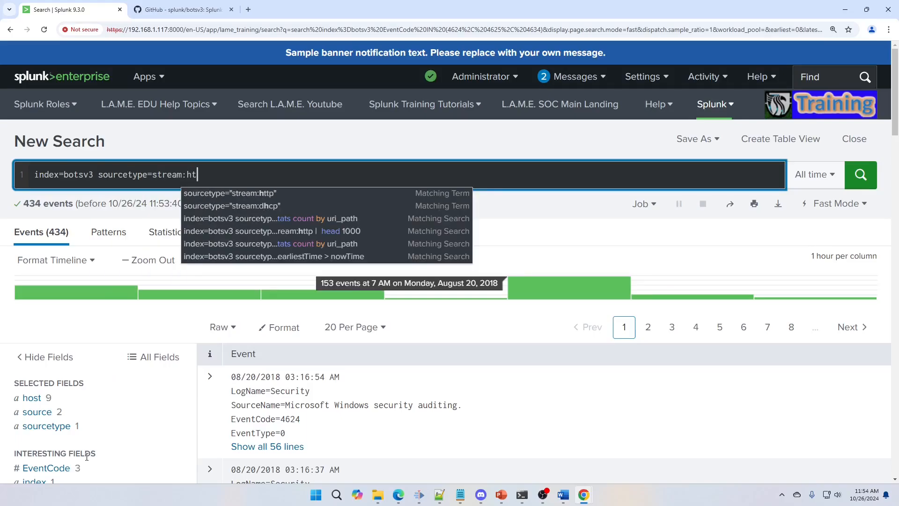
pyautogui.write('tp ur')
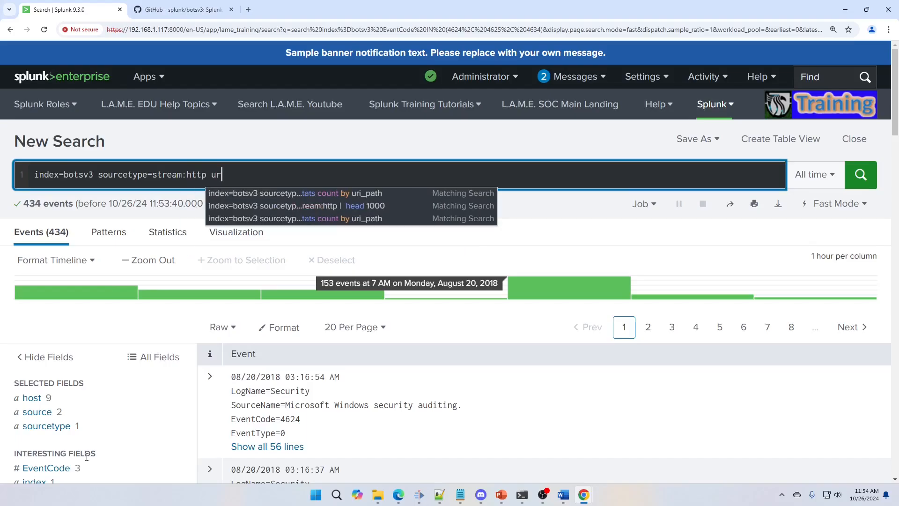
pyautogui.write('i_path="/admin')
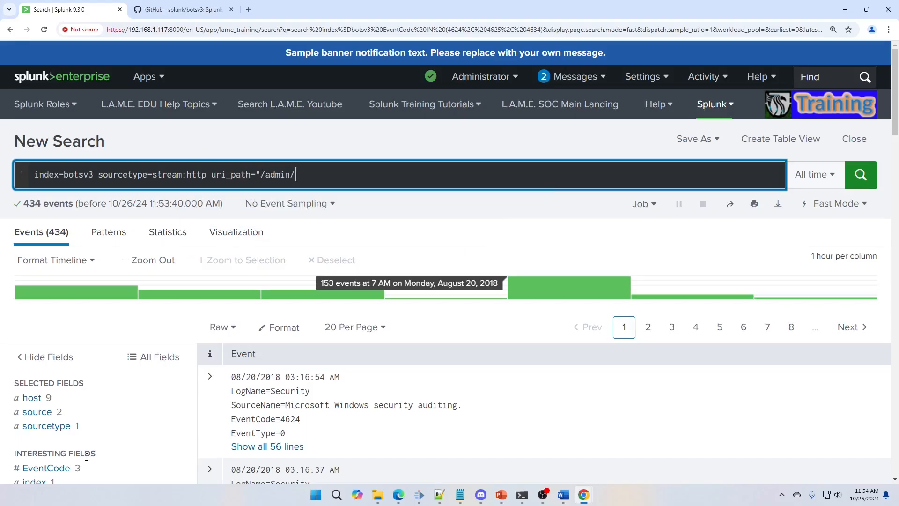
pyautogui.write('*')
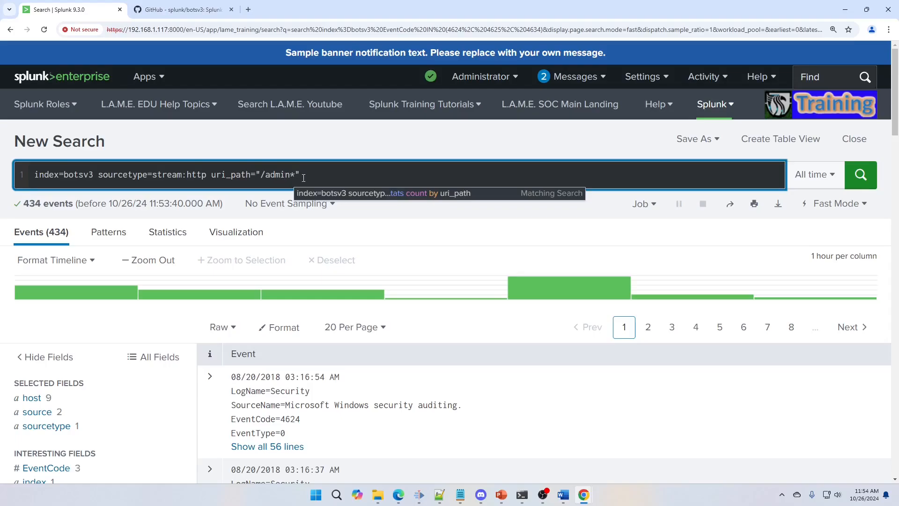
pyautogui.click(860, 175)
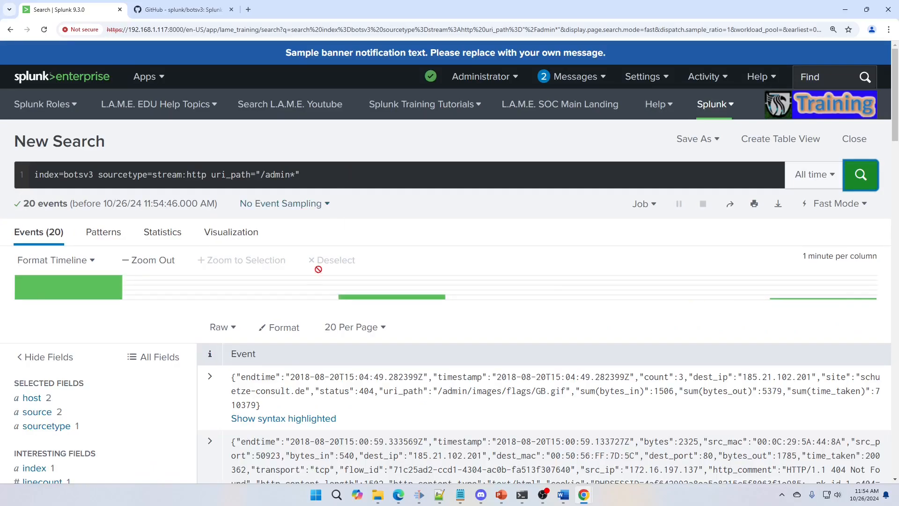
# Step: Expand the first admin URI-path event to examine its fields
pyautogui.scroll(-4, 225, 243)
pyautogui.click(210, 223)
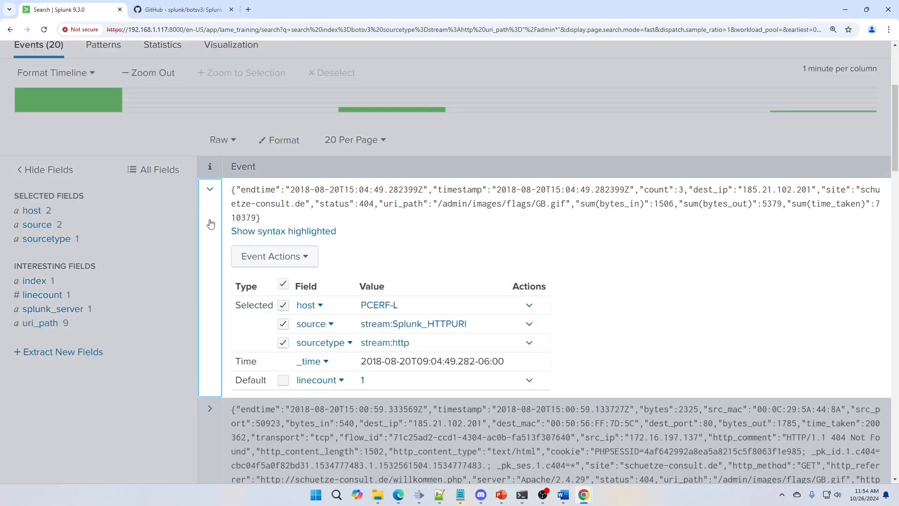
pyautogui.scroll(-1, 383, 319)
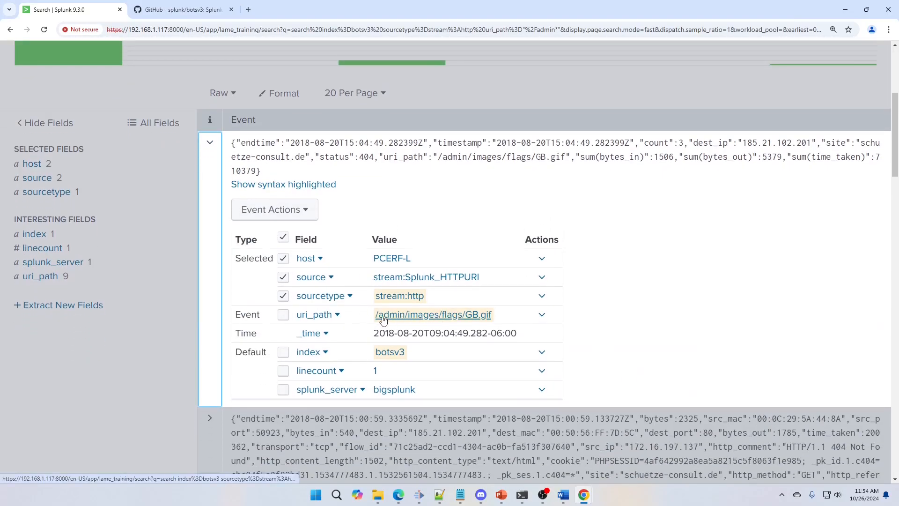
pyautogui.scroll(-1, 259, 299)
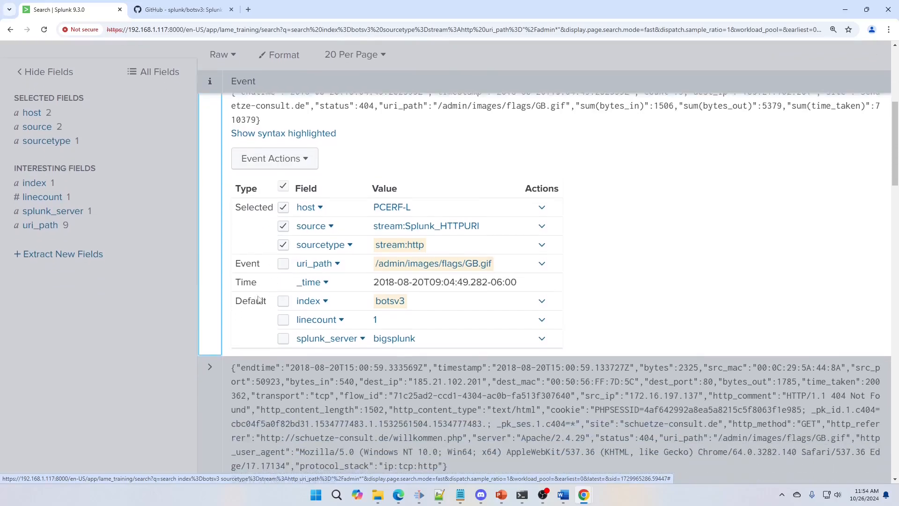
# Step: Expand another admin URI-path event and examine its uri_path and other fields
pyautogui.click(210, 245)
pyautogui.scroll(-1, 230, 300)
pyautogui.moveTo(223, 291); pyautogui.dragTo(214, 294)
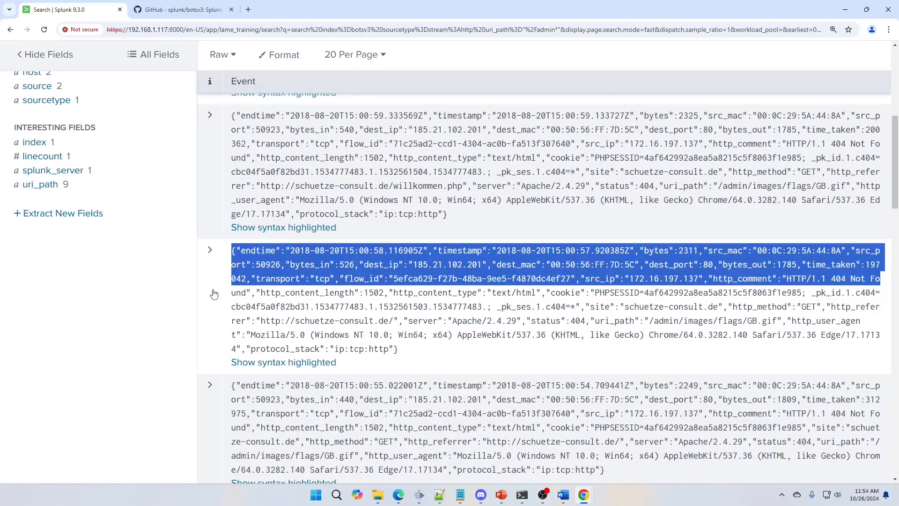
pyautogui.click(214, 294)
pyautogui.scroll(-4, 214, 294)
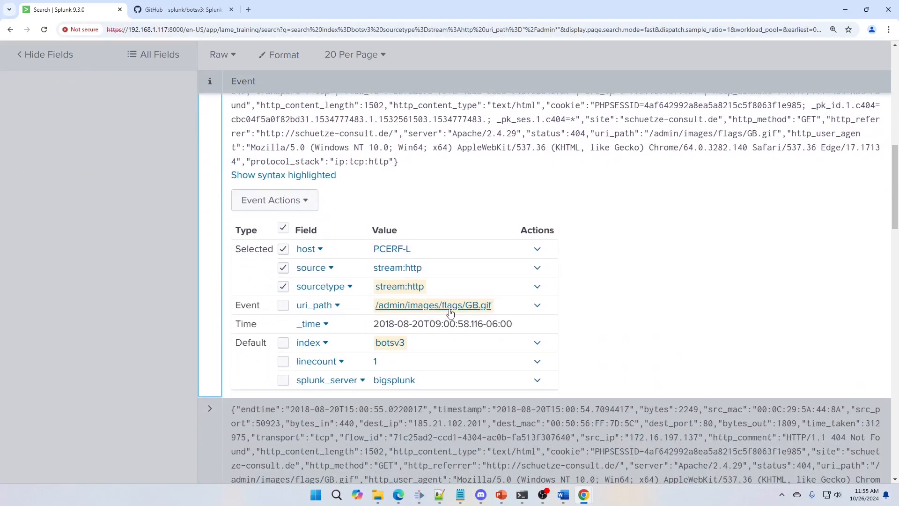
pyautogui.scroll(9, 490, 313)
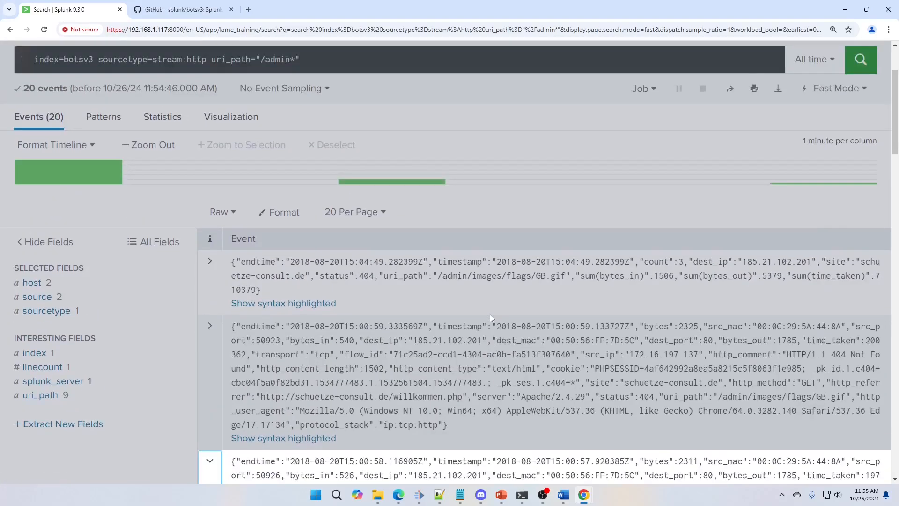
pyautogui.scroll(3, 490, 313)
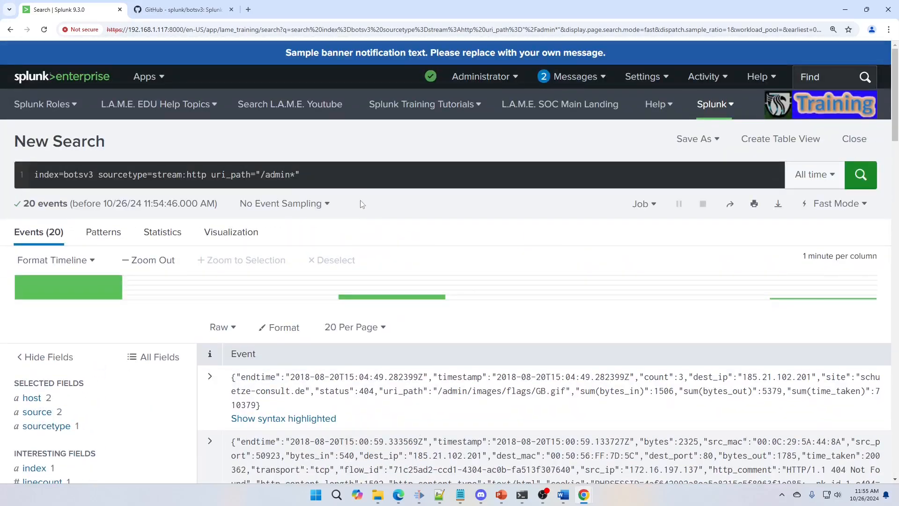
# Step: Search the botsv3 index for amazon_aws events with protocol="tcp"
pyautogui.click(336, 178)
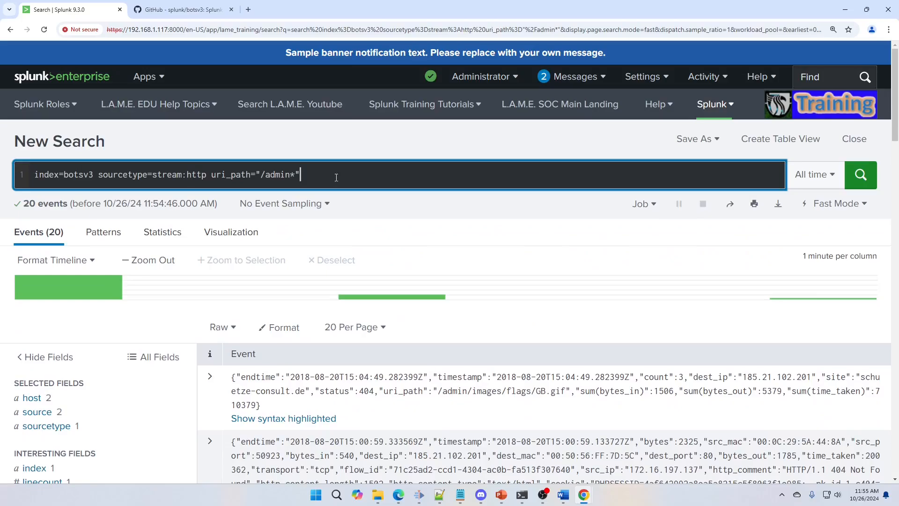
pyautogui.click(276, 174)
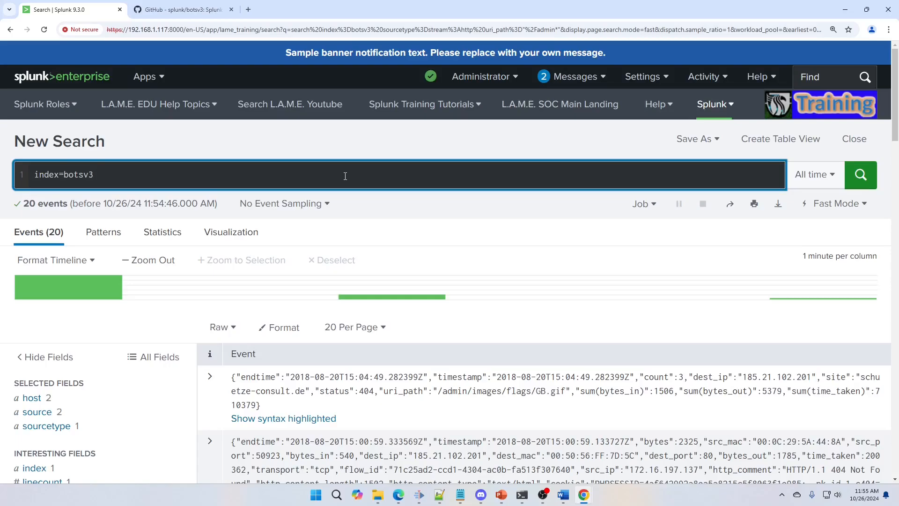
pyautogui.write('a')
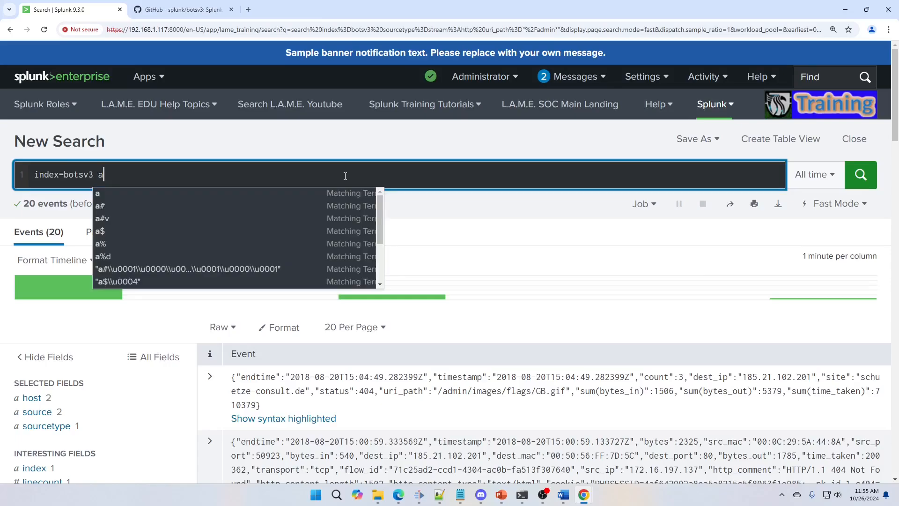
pyautogui.write('mazon_aw')
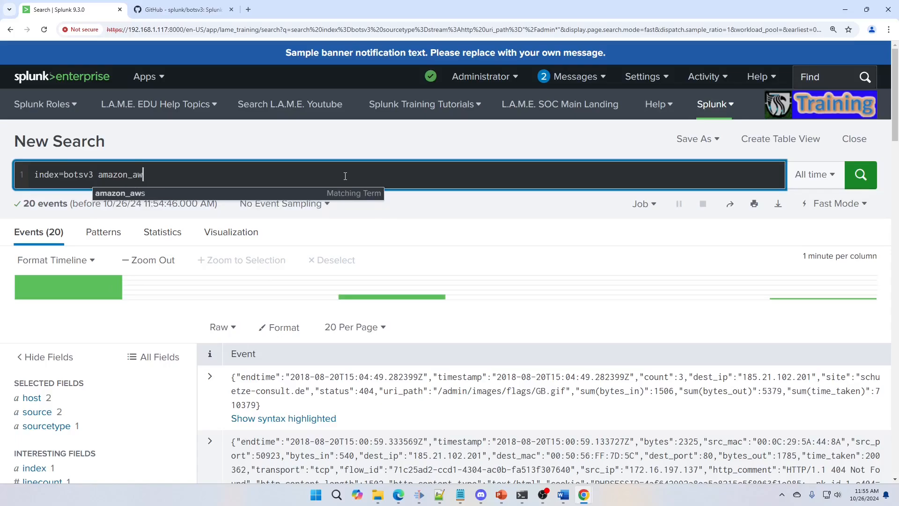
pyautogui.write('s protoco')
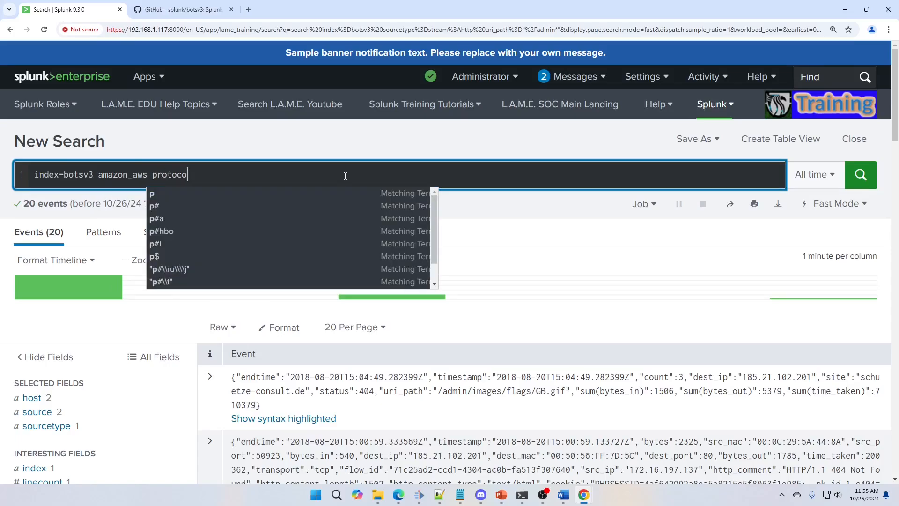
pyautogui.write('l=')
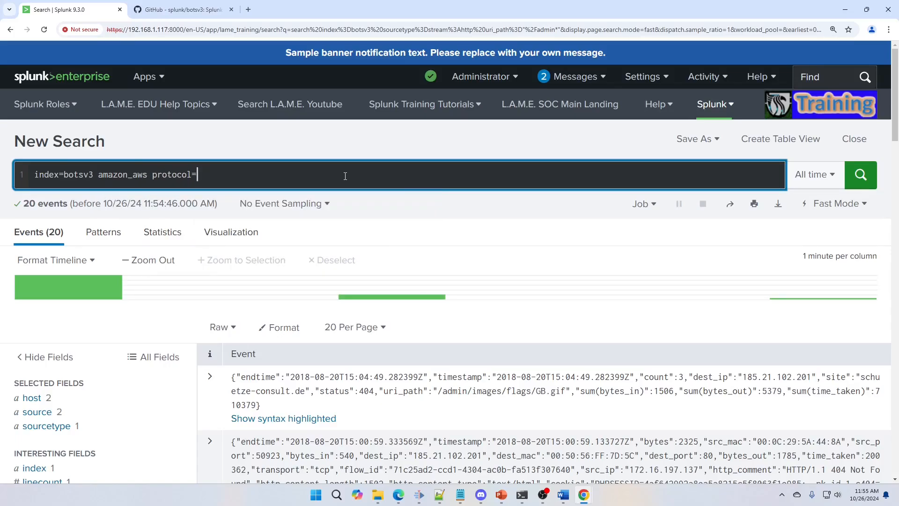
pyautogui.write('"tcp"')
pyautogui.press('BackSpace')
pyautogui.press('BackSpace')
pyautogui.write('p"')
pyautogui.click(861, 174)
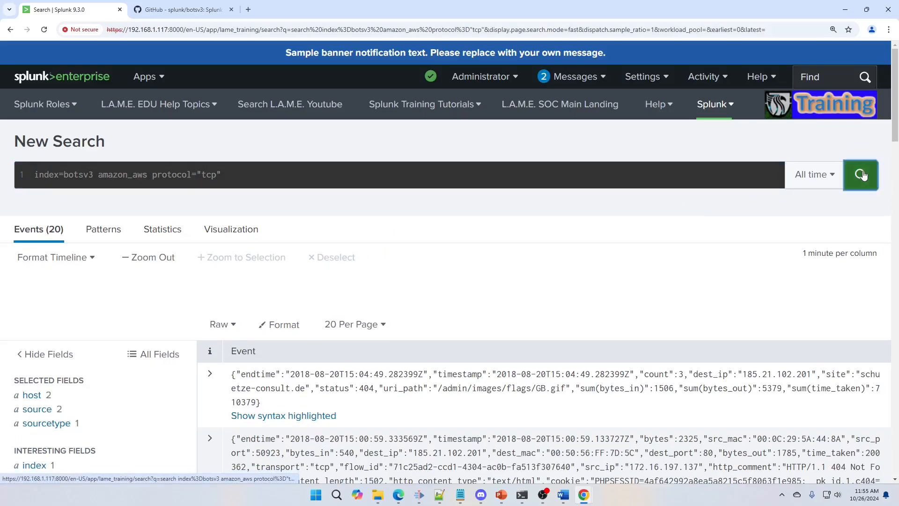
pyautogui.click(862, 175)
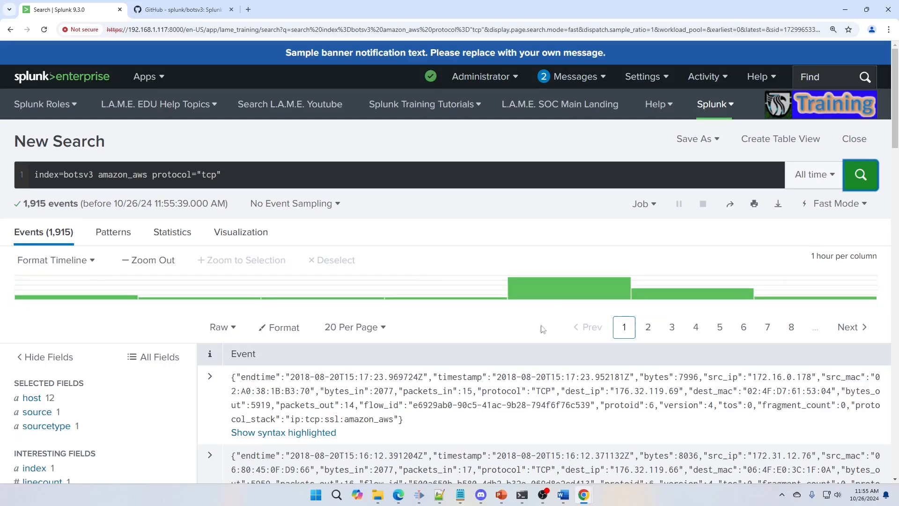
# Step: Expand several amazon_aws TCP events and examine their bytes, IP and protocol_stack fields
pyautogui.click(208, 422)
pyautogui.scroll(-5, 234, 422)
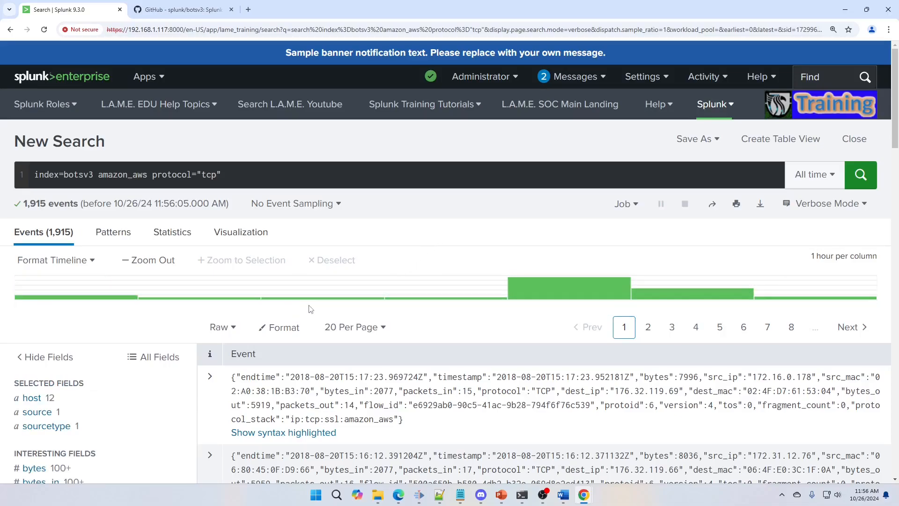
pyautogui.scroll(-2, 208, 327)
pyautogui.click(206, 325)
pyautogui.scroll(-7, 242, 371)
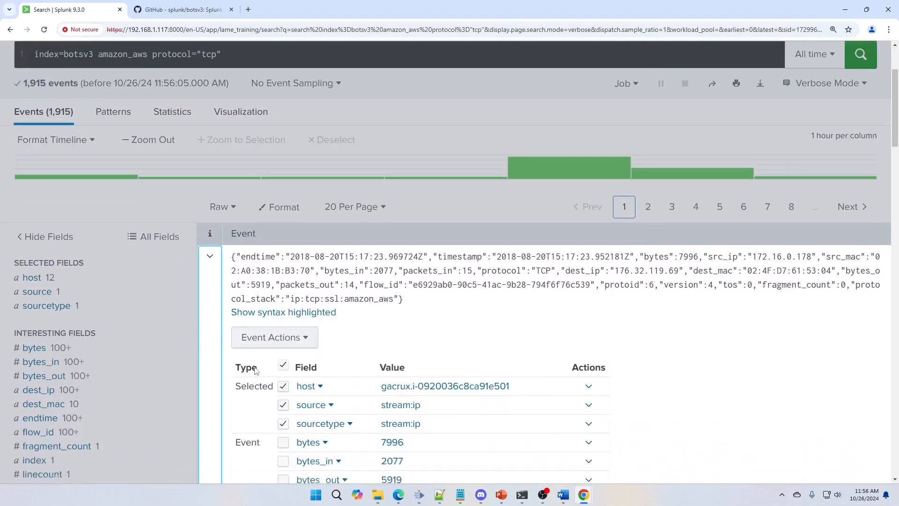
pyautogui.scroll(-5, 242, 371)
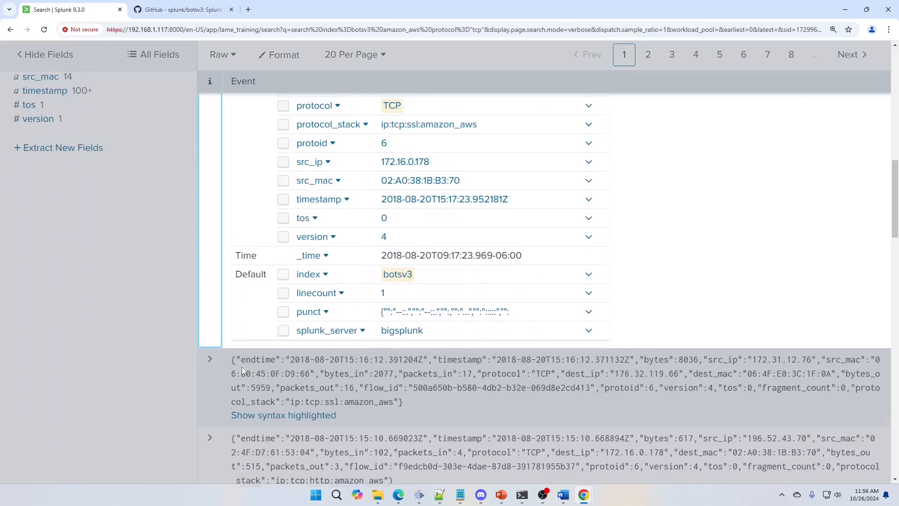
pyautogui.scroll(9, 242, 370)
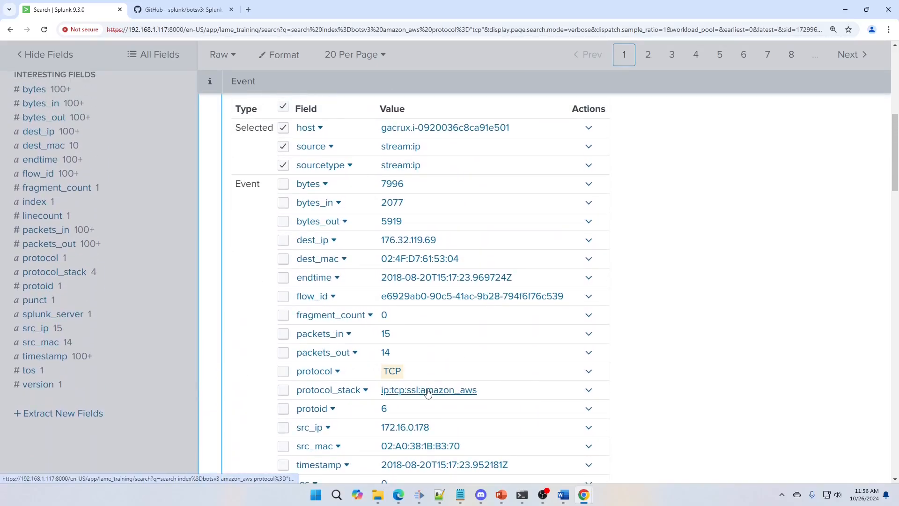
pyautogui.scroll(-14, 386, 405)
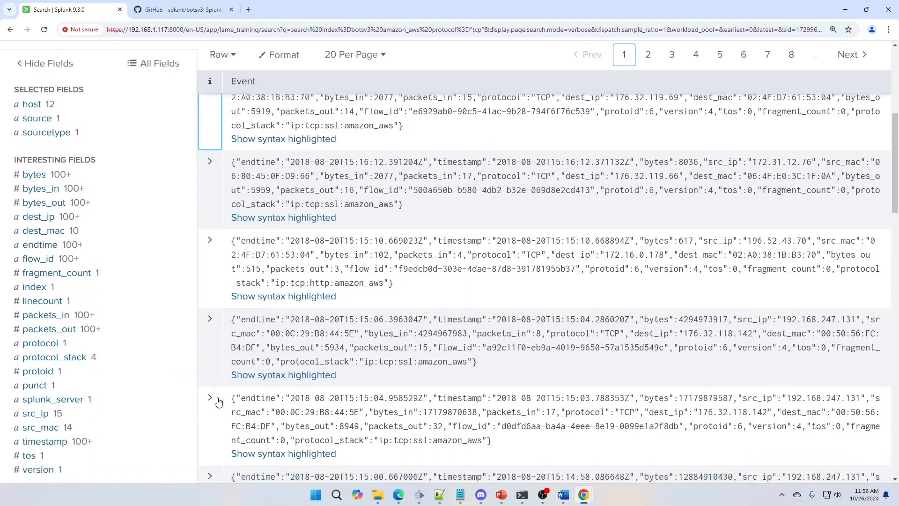
pyautogui.scroll(-3, 219, 401)
pyautogui.click(210, 337)
pyautogui.scroll(-6, 331, 381)
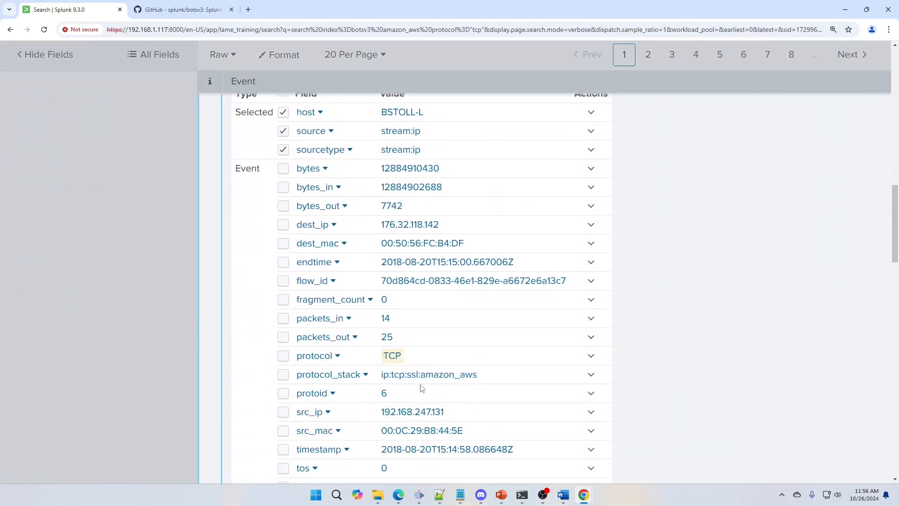
pyautogui.scroll(4, 416, 389)
pyautogui.scroll(15, 416, 389)
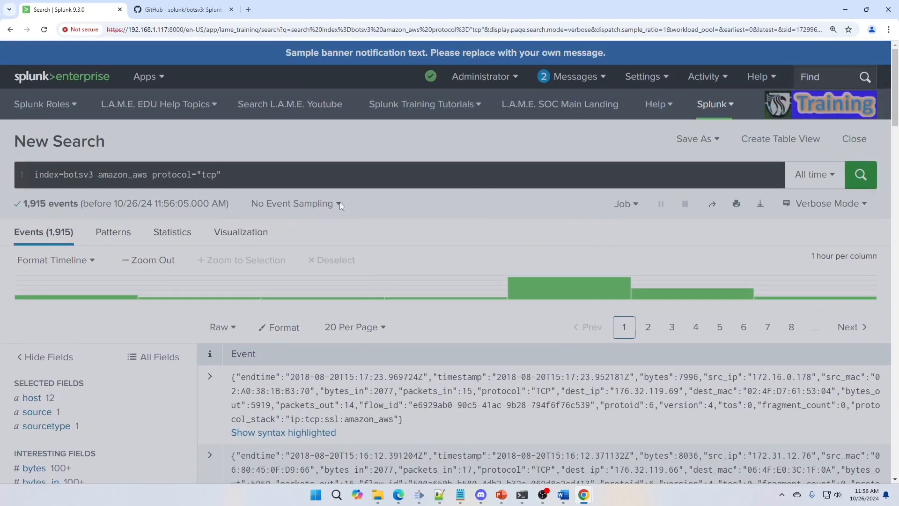
pyautogui.scroll(-10, 339, 202)
pyautogui.scroll(10, 295, 268)
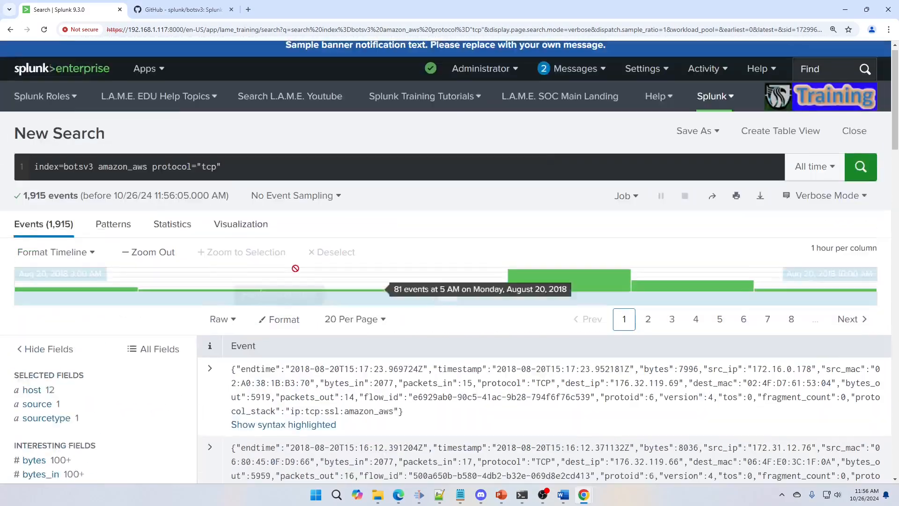
pyautogui.scroll(1, 295, 268)
# Step: Search the botsv3 index for events with useragent="*googlebot*"
pyautogui.doubleClick(184, 166)
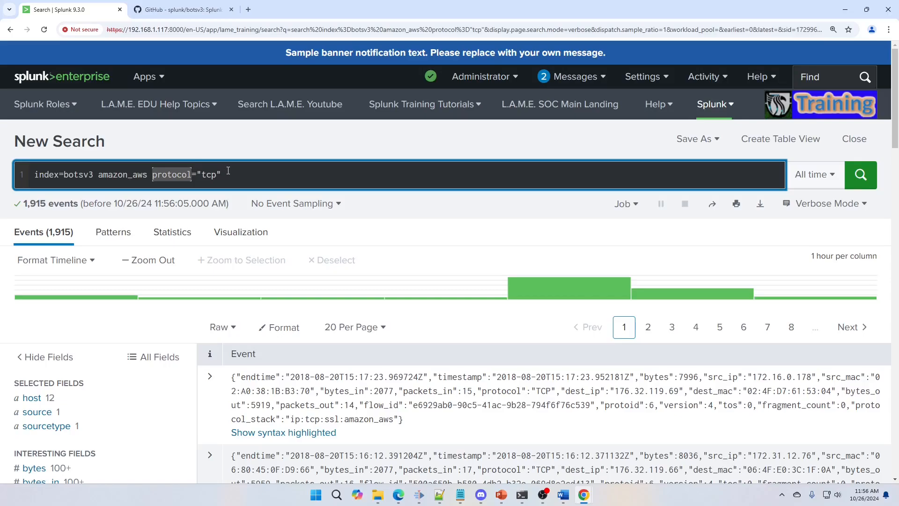
pyautogui.doubleClick(210, 174)
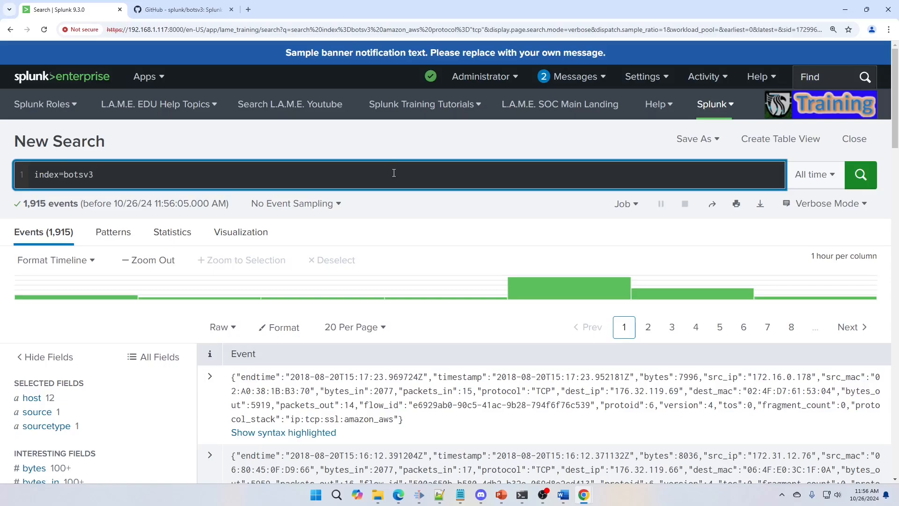
pyautogui.write('us')
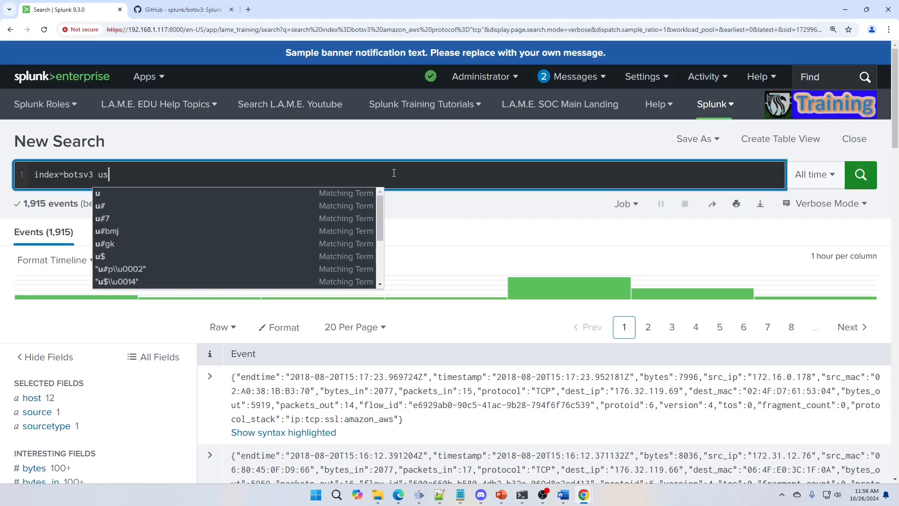
pyautogui.write('eragent="curl')
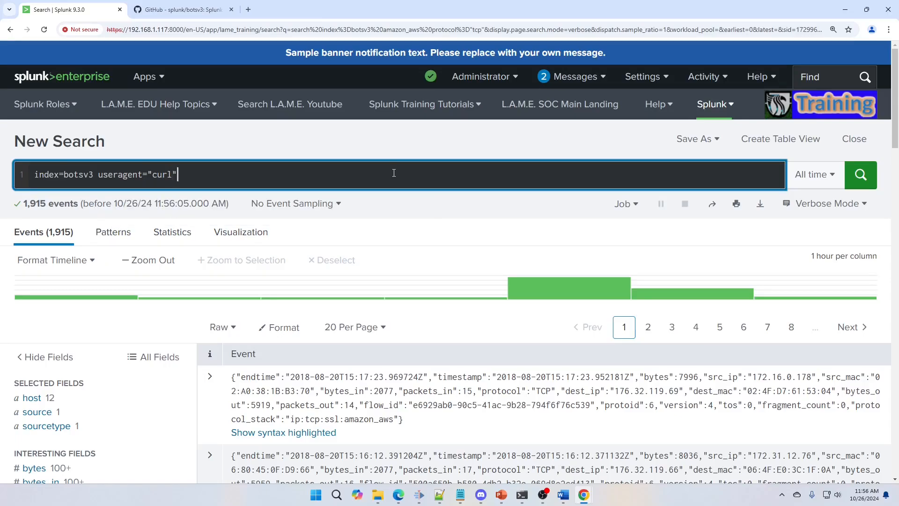
pyautogui.press('BackSpace')
pyautogui.press('BackSpace')
pyautogui.press('BackSpace')
pyautogui.press('BackSpace')
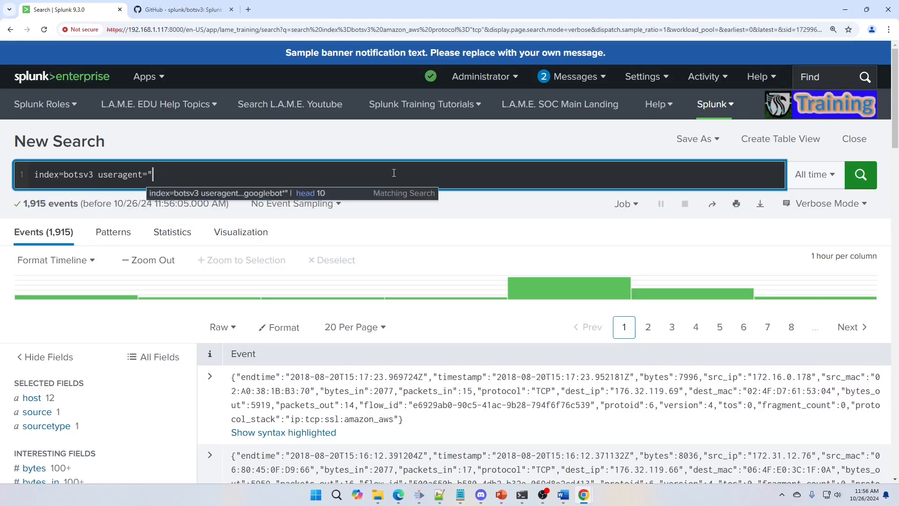
pyautogui.write('googlebot"')
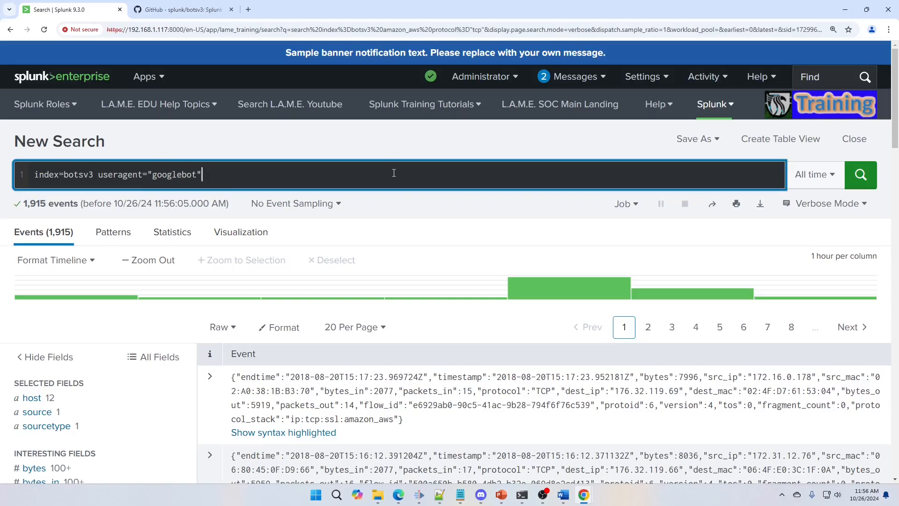
pyautogui.write('*(')
pyautogui.press('BackSpace')
pyautogui.press('Left')
pyautogui.press('Left')
pyautogui.write('*')
pyautogui.click(859, 185)
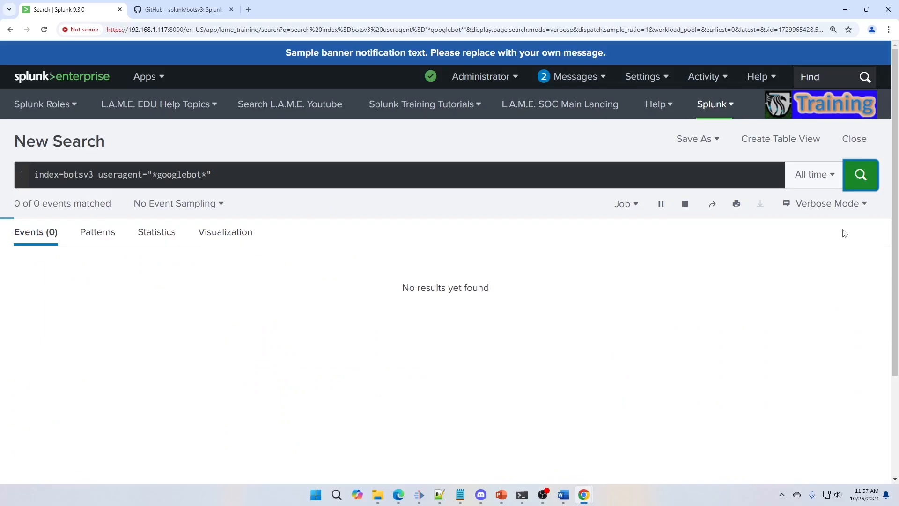
pyautogui.scroll(-2, 576, 314)
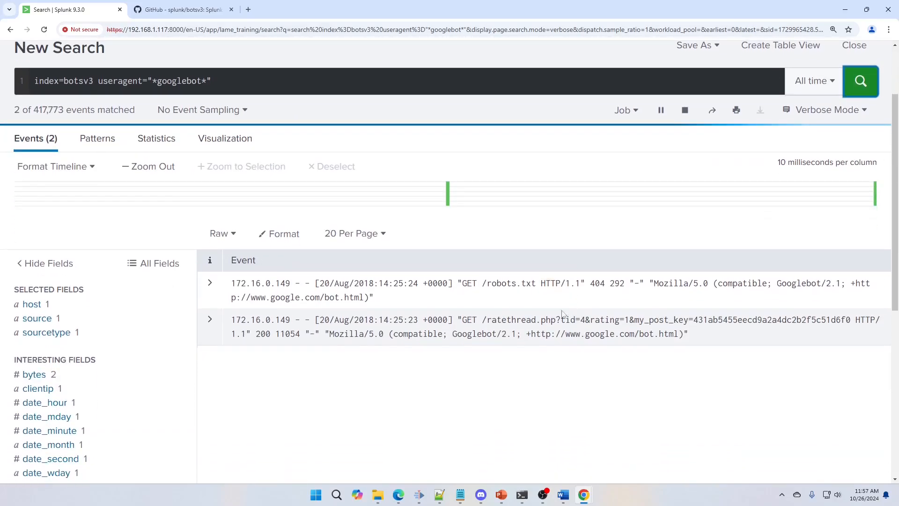